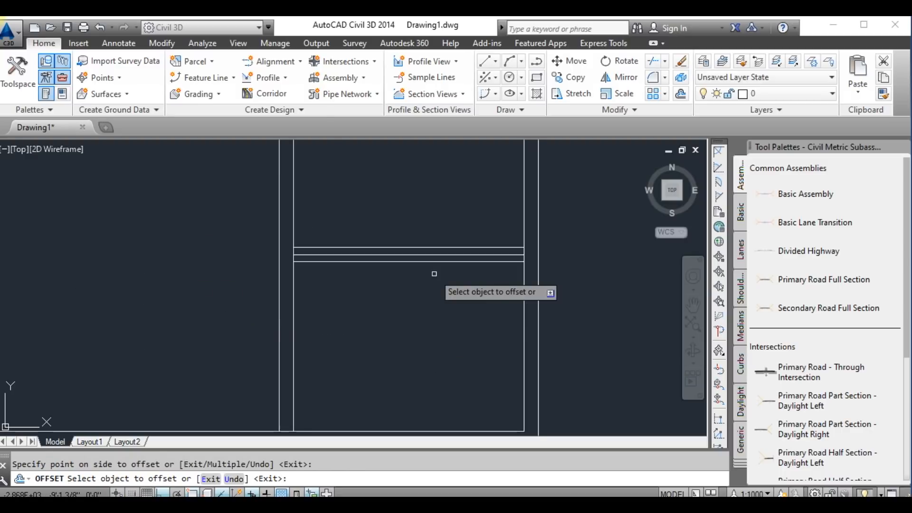
Erase the surplus third line of the horizontal partition between the two eastern rooms
{"action": "key", "text": "Escape"}
{"action": "key", "text": "Delete"}
{"action": "scroll", "coordinate": [428, 302], "scroll_direction": "down", "scroll_amount": 4}
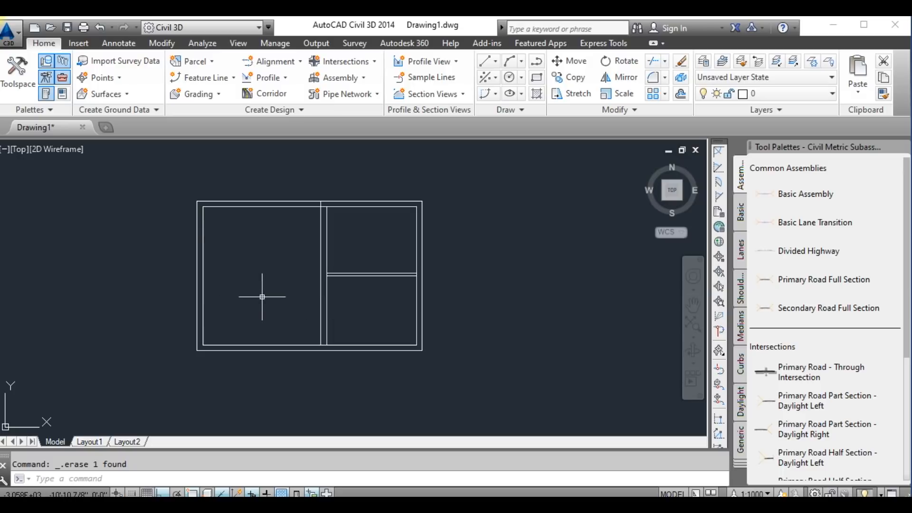
Draw a polyline from the southwest inner corner 11' up, 9' across and down to the south wall, outlining a room
{"action": "type", "text": "pl"}
{"action": "key", "text": "Return"}
{"action": "scroll", "coordinate": [209, 343], "scroll_direction": "up", "scroll_amount": 4}
{"action": "left_click", "coordinate": [187, 347]}
{"action": "scroll", "coordinate": [199, 276], "scroll_direction": "down", "scroll_amount": 4}
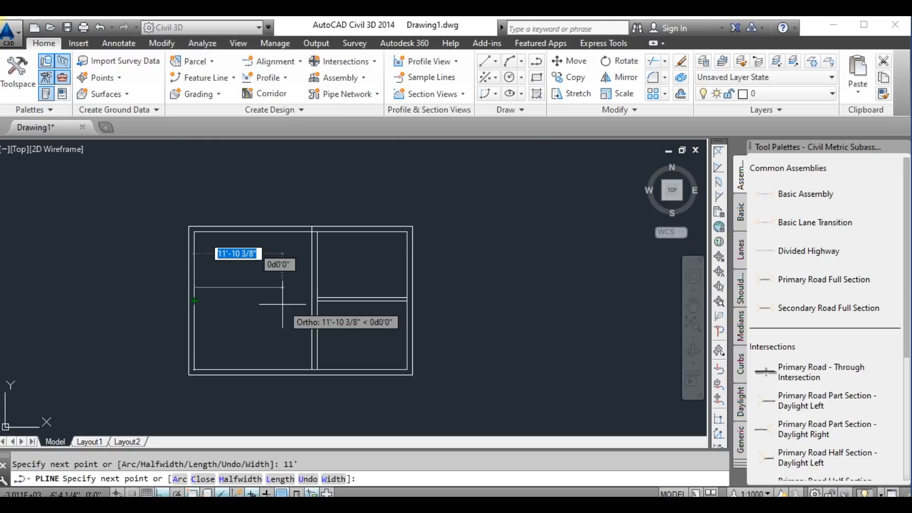
{"action": "type", "text": "'"}
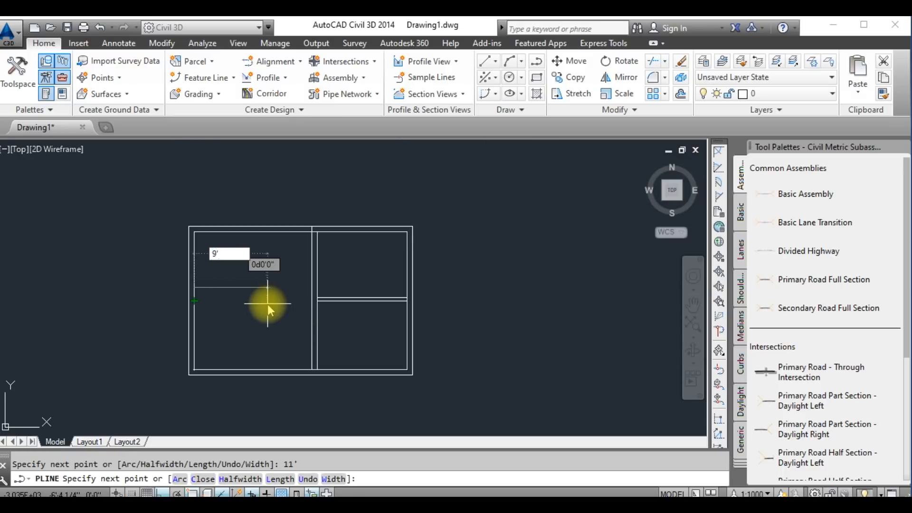
{"action": "key", "text": "Return"}
{"action": "scroll", "coordinate": [242, 369], "scroll_direction": "up", "scroll_amount": 2}
{"action": "scroll", "coordinate": [316, 377], "scroll_direction": "up", "scroll_amount": 2}
Offset the southwest room's outline inward by 0'-4 1/2" to give its partition thickness
{"action": "scroll", "coordinate": [301, 367], "scroll_direction": "down", "scroll_amount": 2}
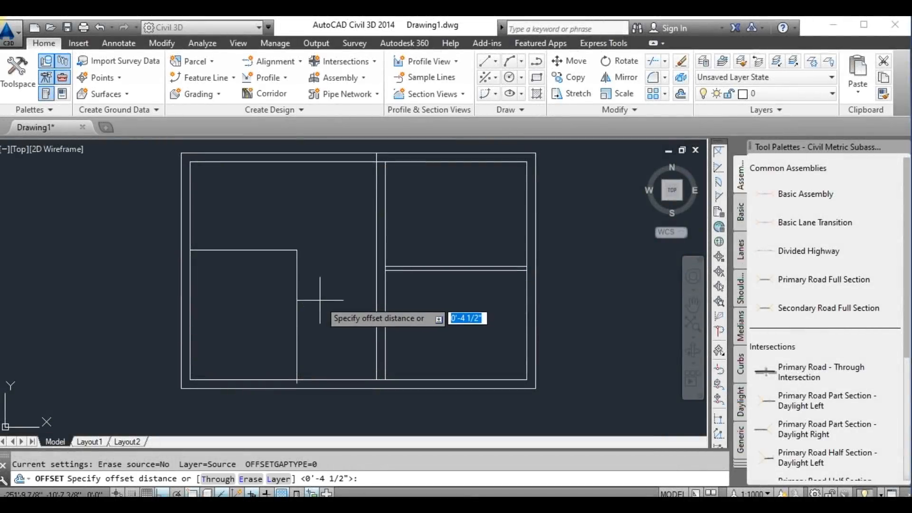
{"action": "key", "text": "Return"}
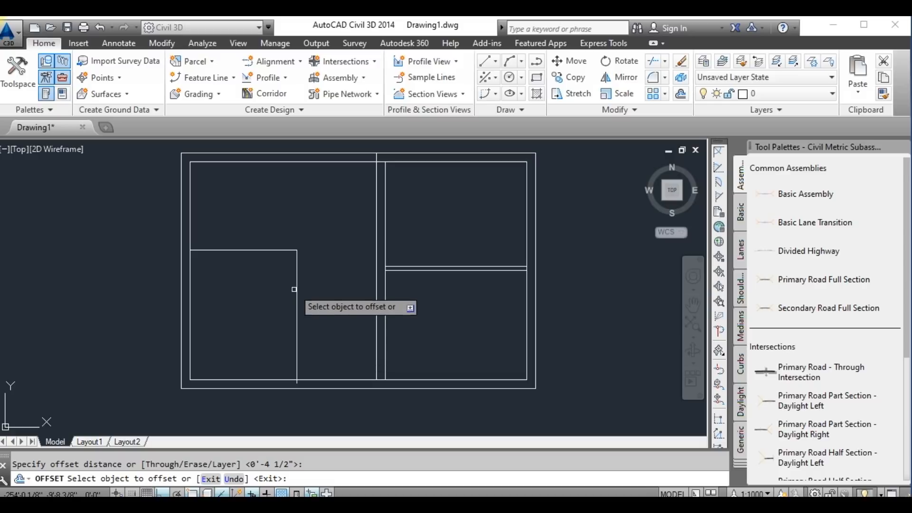
{"action": "key", "text": "Return"}
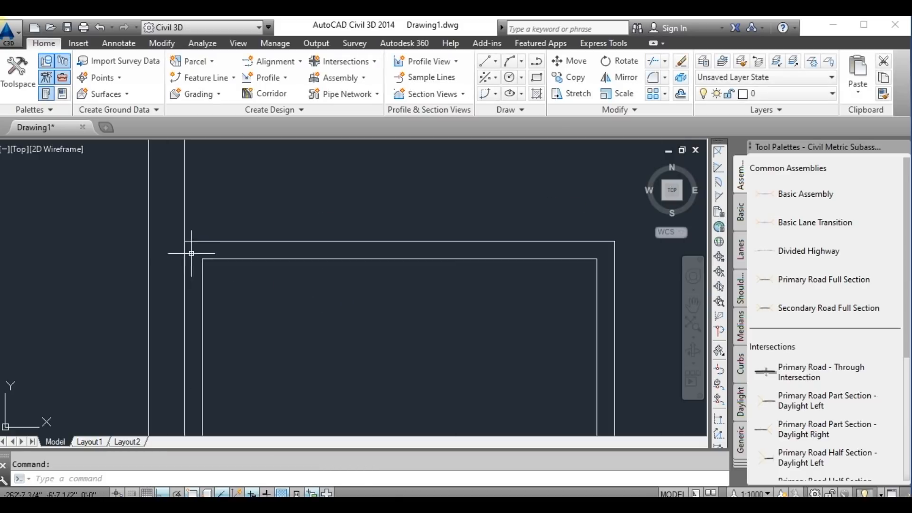
Draw a vertical polyline from the top of the southwest room's outline up to the north wall
{"action": "scroll", "coordinate": [265, 332], "scroll_direction": "down", "scroll_amount": 3}
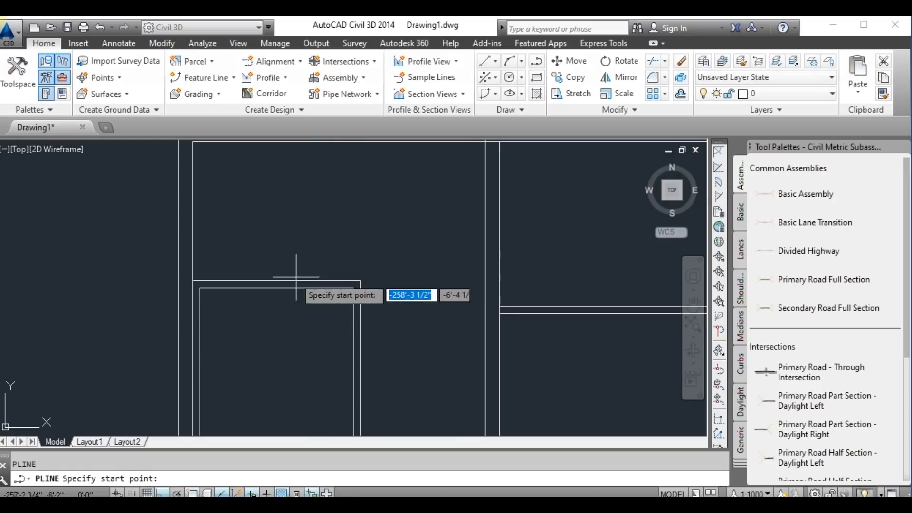
{"action": "left_click", "coordinate": [277, 280]}
{"action": "scroll", "coordinate": [275, 333], "scroll_direction": "down", "scroll_amount": 2}
{"action": "left_click", "coordinate": [276, 214]}
{"action": "key", "text": "Escape"}
Offset the new vertical partition line 0'-4 1/2" toward the central hall
{"action": "type", "text": "o"}
{"action": "key", "text": "Return"}
{"action": "key", "text": "Return"}
{"action": "left_click", "coordinate": [275, 267]}
{"action": "left_click", "coordinate": [314, 269]}
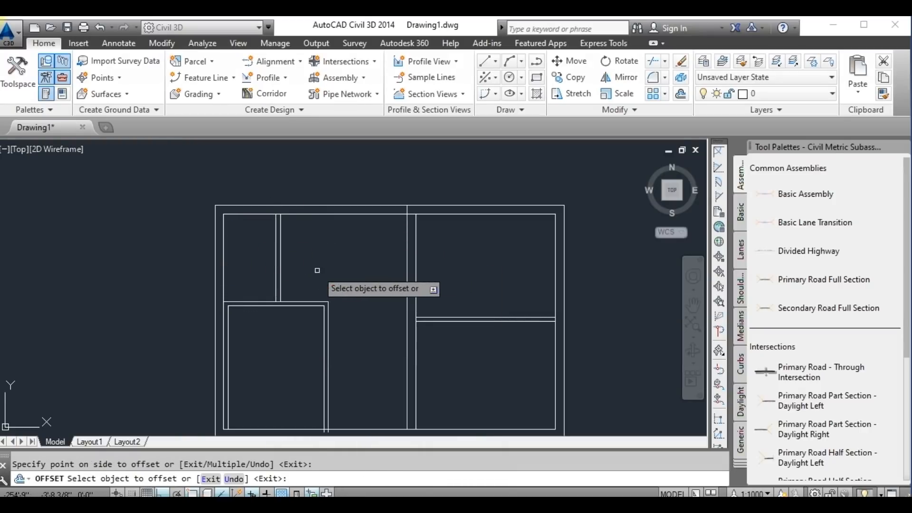
{"action": "key", "text": "Escape"}
{"action": "scroll", "coordinate": [313, 269], "scroll_direction": "down", "scroll_amount": 2}
{"action": "scroll", "coordinate": [349, 269], "scroll_direction": "up", "scroll_amount": 3}
{"action": "scroll", "coordinate": [337, 269], "scroll_direction": "down", "scroll_amount": 3}
{"action": "scroll", "coordinate": [338, 270], "scroll_direction": "up", "scroll_amount": 4}
{"action": "type", "text": "o"}
{"action": "key", "text": "Return"}
{"action": "key", "text": "Return"}
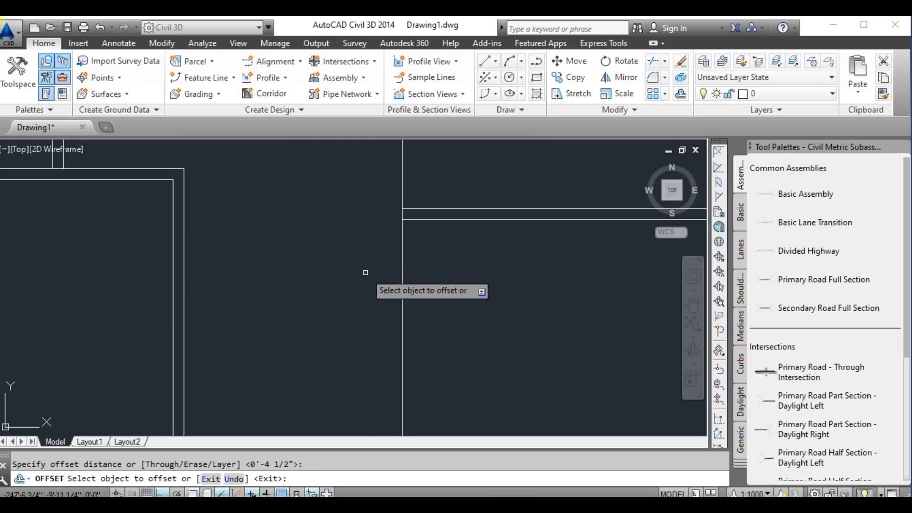
{"action": "scroll", "coordinate": [372, 254], "scroll_direction": "down", "scroll_amount": 2}
{"action": "type", "text": "tr"}
{"action": "key", "text": "Return"}
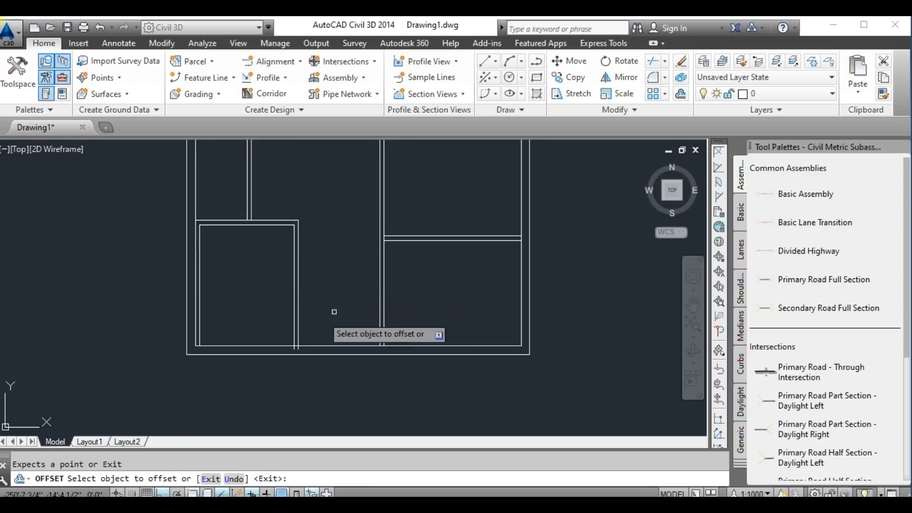
{"action": "key", "text": "Escape"}
Draw a horizontal polyline across the central hall from the southwest room's wall to the main vertical partition
{"action": "type", "text": "pl"}
{"action": "key", "text": "Return"}
{"action": "left_click", "coordinate": [292, 288]}
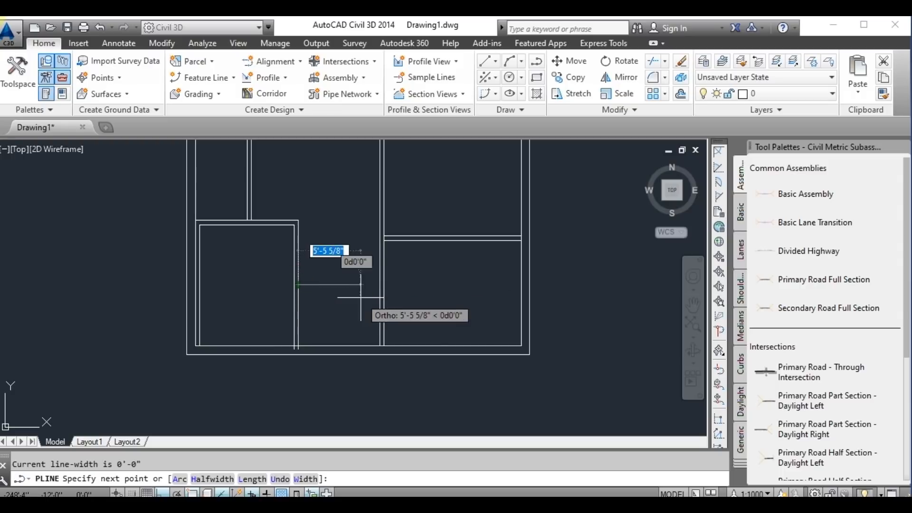
{"action": "scroll", "coordinate": [378, 291], "scroll_direction": "up", "scroll_amount": 4}
{"action": "left_click", "coordinate": [396, 291]}
{"action": "key", "text": "Escape"}
Offset the central hall's horizontal line 0'-4 1/2" downward to form the wall
{"action": "type", "text": "o"}
{"action": "key", "text": "Return"}
{"action": "key", "text": "Return"}
{"action": "left_click", "coordinate": [341, 279]}
{"action": "left_click", "coordinate": [341, 338]}
{"action": "scroll", "coordinate": [342, 337], "scroll_direction": "down", "scroll_amount": 4}
{"action": "key", "text": "Escape"}
Draw a polyline 2.25' up from the small central room's southeast corner and across to its west wall
{"action": "scroll", "coordinate": [355, 322], "scroll_direction": "up", "scroll_amount": 2}
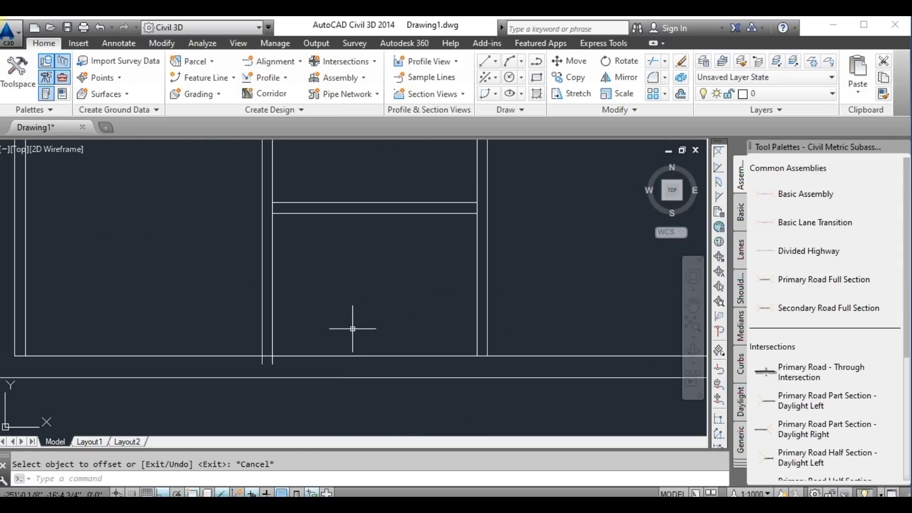
{"action": "type", "text": "pl"}
{"action": "key", "text": "Return"}
{"action": "left_click", "coordinate": [477, 355]}
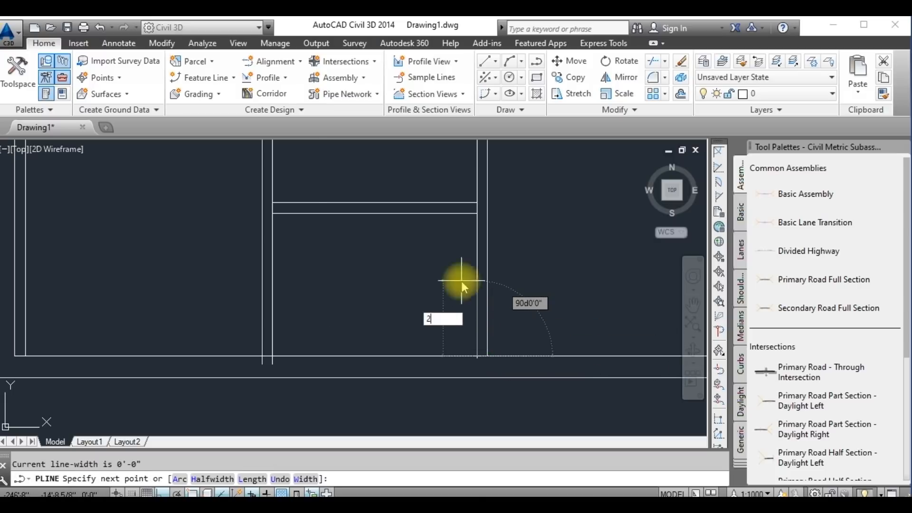
{"action": "type", "text": "2.25'"}
{"action": "key", "text": "Return"}
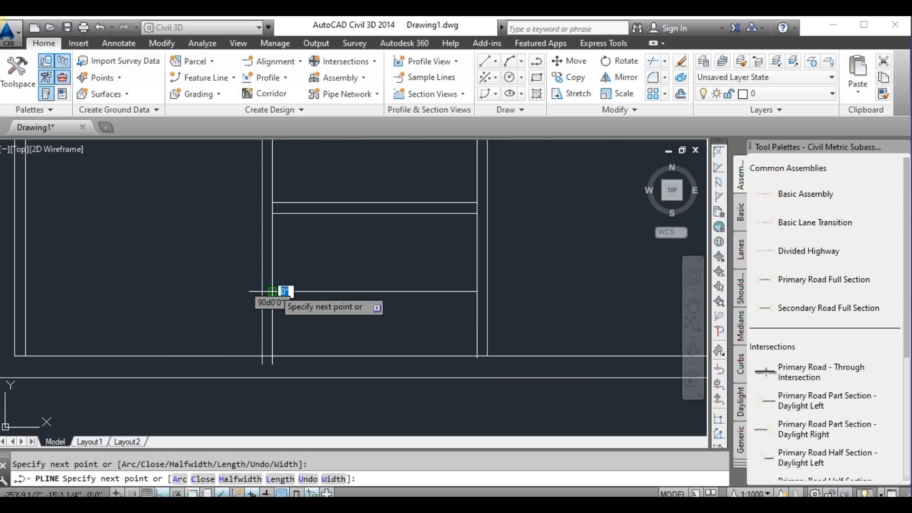
{"action": "key", "text": "Escape"}
Draw a vertical polyline from the small central room's upper wall down to its new horizontal line
{"action": "key", "text": "Return"}
{"action": "left_click", "coordinate": [477, 213]}
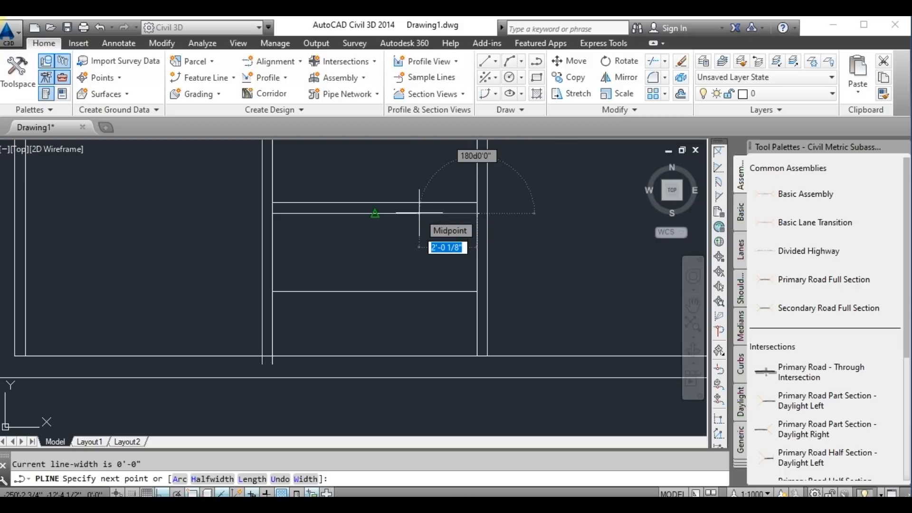
{"action": "left_click", "coordinate": [412, 291]}
{"action": "key", "text": "Escape"}
Trim the part of the small room's horizontal line that runs east beyond the new vertical line
{"action": "type", "text": "TR"}
{"action": "key", "text": "Return"}
{"action": "key", "text": "Return"}
{"action": "left_click", "coordinate": [437, 292]}
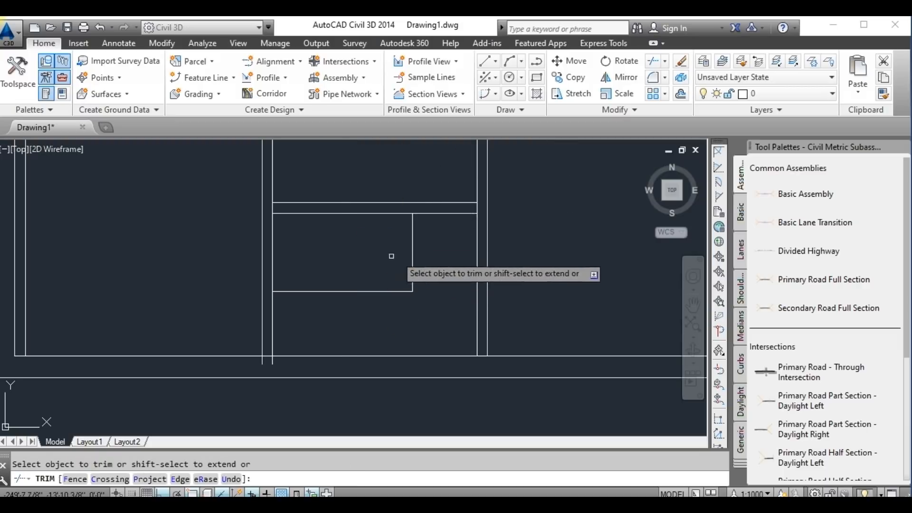
Trim the overhanging partition ends and the south wall segments where the partitions of the small central room meet it
{"action": "left_click", "coordinate": [273, 361]}
{"action": "left_click", "coordinate": [255, 366]}
{"action": "left_click", "coordinate": [267, 356]}
{"action": "left_click", "coordinate": [481, 356]}
Trim the overlapping line segments at further junctions between the partitions and walls
{"action": "scroll", "coordinate": [483, 398], "scroll_direction": "down", "scroll_amount": 2}
{"action": "scroll", "coordinate": [488, 290], "scroll_direction": "up", "scroll_amount": 6}
{"action": "scroll", "coordinate": [446, 309], "scroll_direction": "down", "scroll_amount": 3}
{"action": "scroll", "coordinate": [418, 281], "scroll_direction": "up", "scroll_amount": 4}
{"action": "scroll", "coordinate": [401, 207], "scroll_direction": "down", "scroll_amount": 4}
{"action": "scroll", "coordinate": [398, 217], "scroll_direction": "up", "scroll_amount": 3}
{"action": "scroll", "coordinate": [403, 239], "scroll_direction": "down", "scroll_amount": 4}
{"action": "left_click", "coordinate": [402, 230]}
{"action": "scroll", "coordinate": [483, 271], "scroll_direction": "down", "scroll_amount": 5}
{"action": "scroll", "coordinate": [550, 283], "scroll_direction": "up", "scroll_amount": 5}
{"action": "left_click", "coordinate": [549, 283]}
Try to trim more overlapping wall segments at the remaining junctions, and undo the last two operations
{"action": "scroll", "coordinate": [458, 245], "scroll_direction": "down", "scroll_amount": 4}
{"action": "scroll", "coordinate": [457, 244], "scroll_direction": "up", "scroll_amount": 6}
{"action": "left_click", "coordinate": [362, 249]}
{"action": "left_click", "coordinate": [386, 253]}
{"action": "left_click", "coordinate": [351, 222]}
{"action": "scroll", "coordinate": [374, 178], "scroll_direction": "down", "scroll_amount": 6}
{"action": "scroll", "coordinate": [370, 370], "scroll_direction": "up", "scroll_amount": 6}
{"action": "left_click", "coordinate": [383, 337]}
{"action": "scroll", "coordinate": [370, 374], "scroll_direction": "down", "scroll_amount": 6}
{"action": "key", "text": "ctrl+z"}
{"action": "key", "text": "ctrl+z"}
{"action": "key", "text": "Escape"}
Trim away the duplicate vertical line beside the southwest room's west wall
{"action": "type", "text": "tr"}
{"action": "key", "text": "Return"}
{"action": "key", "text": "Return"}
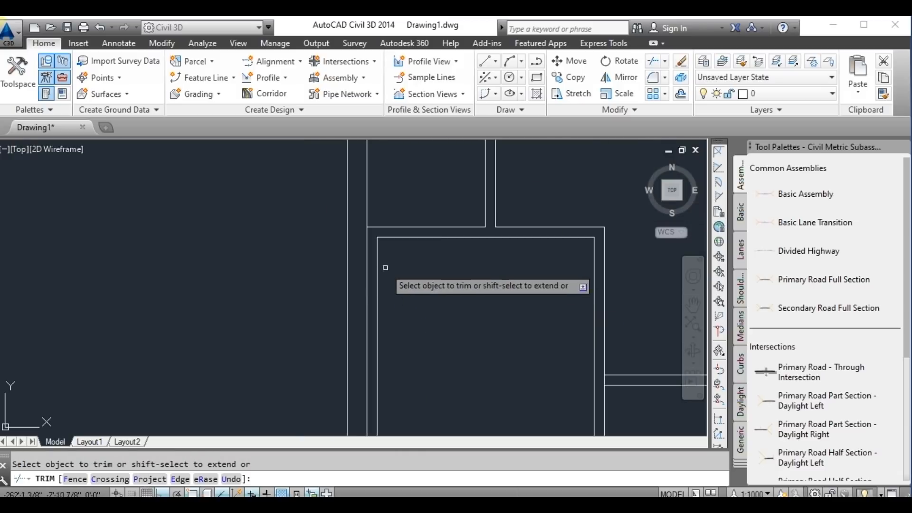
{"action": "scroll", "coordinate": [413, 270], "scroll_direction": "down", "scroll_amount": 5}
{"action": "key", "text": "Escape"}
Extend the southwest room's upper inner line to the west wall
{"action": "type", "text": "ex"}
{"action": "key", "text": "Return"}
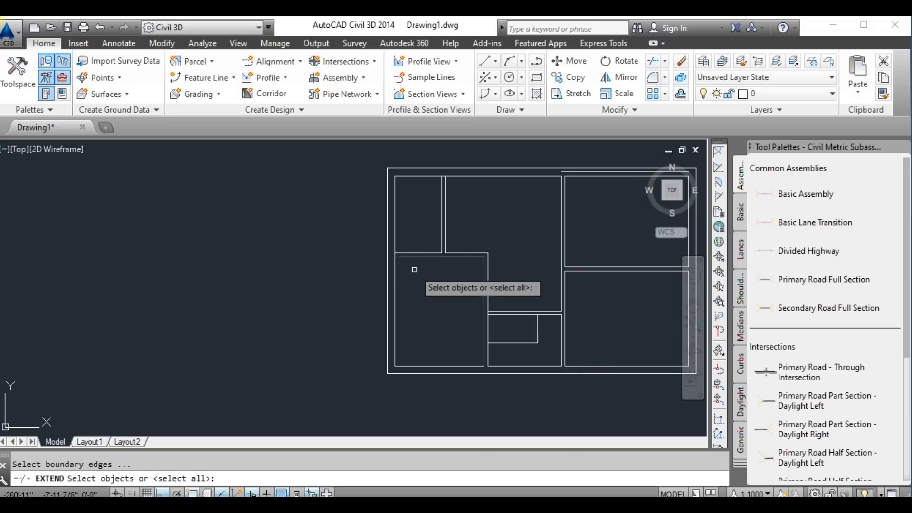
{"action": "key", "text": "Return"}
{"action": "left_click", "coordinate": [405, 258]}
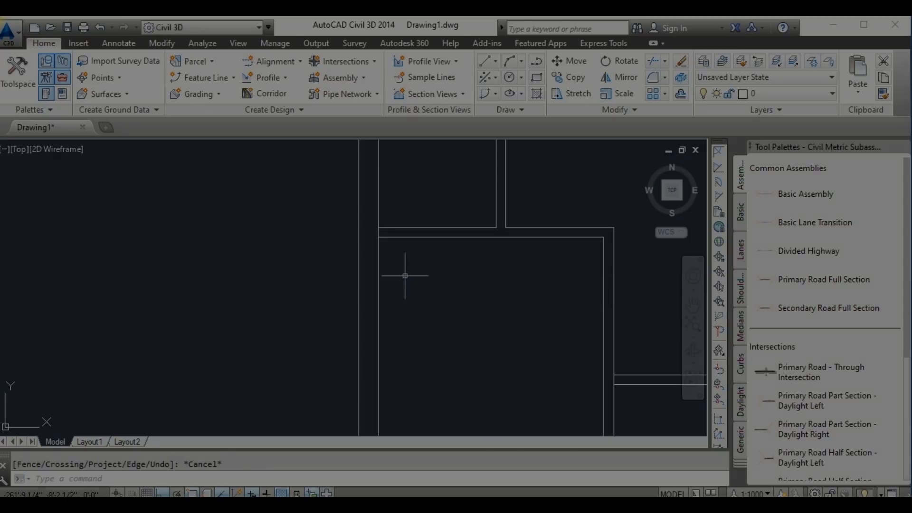
{"action": "key", "text": "Escape"}
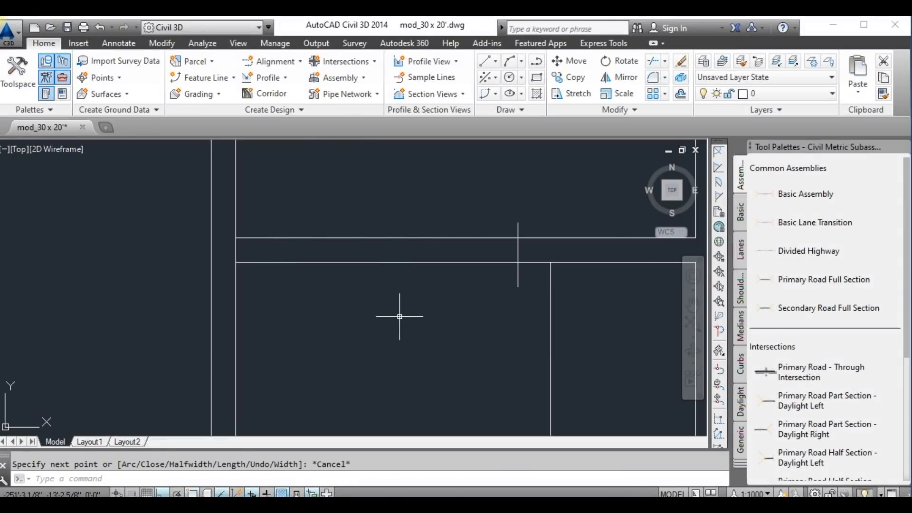
Trim the overhanging ends of the short jamb line to the thickness of the small central room's upper wall
{"action": "type", "text": "tr"}
{"action": "key", "text": "Return"}
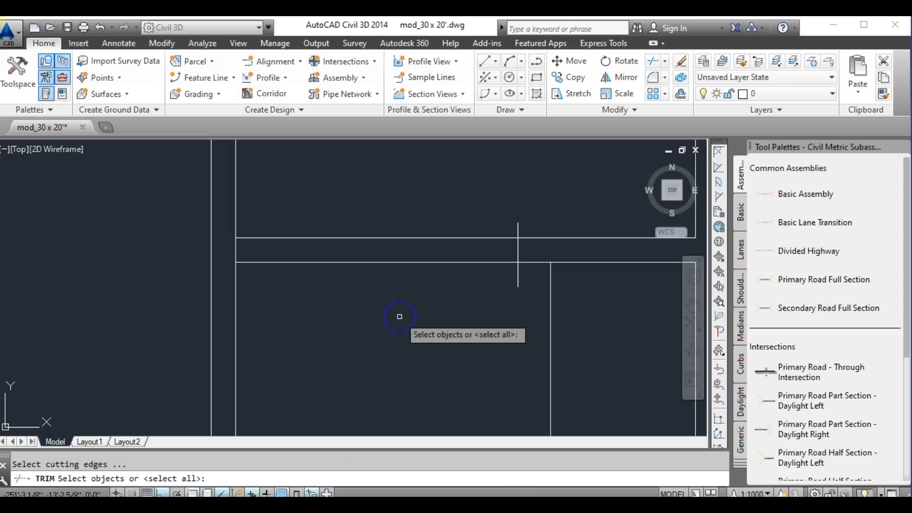
{"action": "key", "text": "Return"}
{"action": "left_click", "coordinate": [517, 279]}
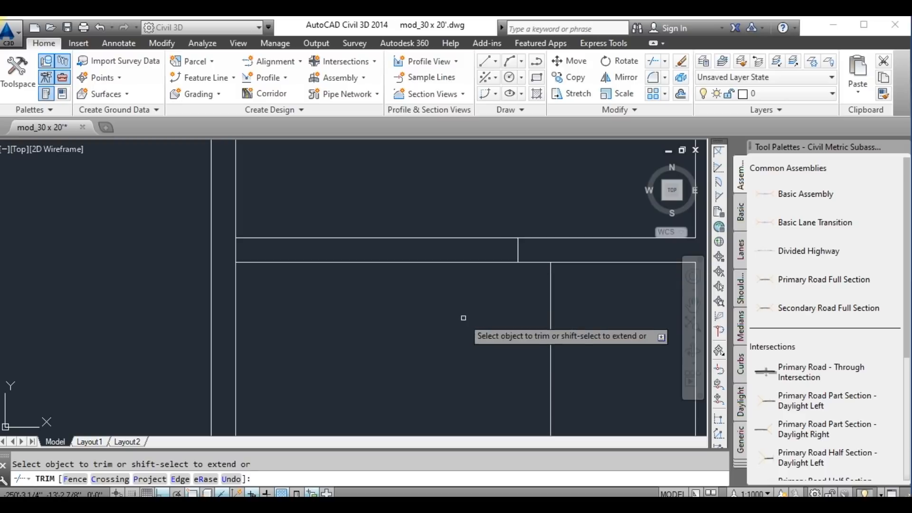
Trim both wall faces between the jamb line and the west partition to open a gap
{"action": "left_click", "coordinate": [497, 262]}
{"action": "left_click", "coordinate": [497, 239]}
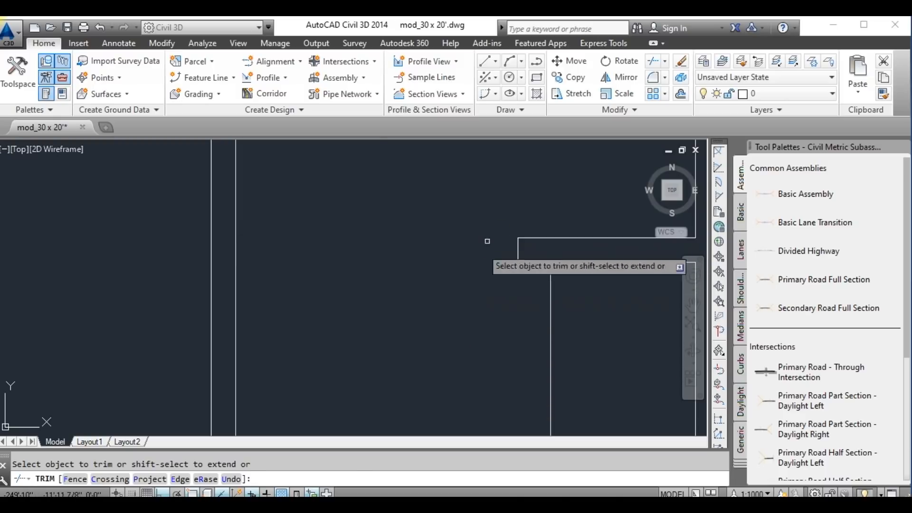
{"action": "scroll", "coordinate": [494, 232], "scroll_direction": "down", "scroll_amount": 3}
{"action": "scroll", "coordinate": [494, 281], "scroll_direction": "up", "scroll_amount": 2}
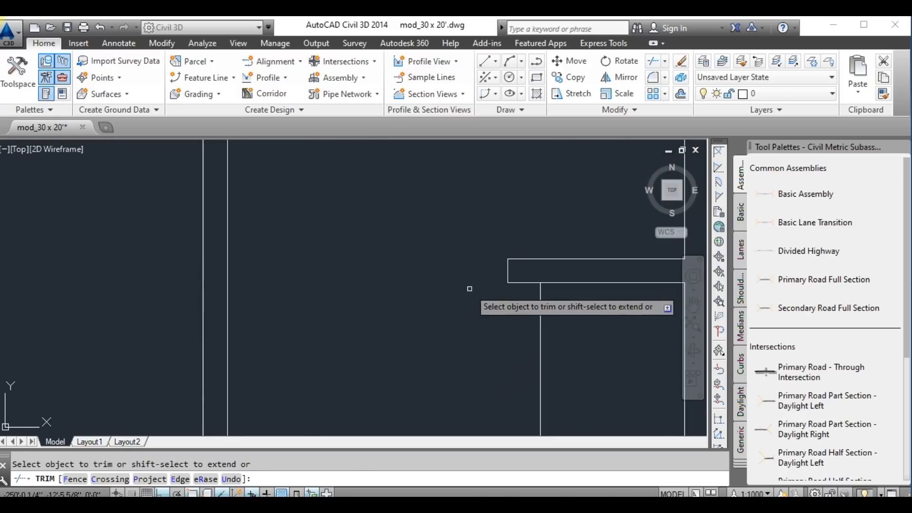
Draw a horizontal polyline across the opening from the jamb's lower end to the west partition
{"action": "key", "text": "Escape"}
{"action": "type", "text": "pl"}
{"action": "key", "text": "Return"}
{"action": "left_click", "coordinate": [504, 281]}
{"action": "left_click", "coordinate": [227, 284]}
{"action": "key", "text": "Escape"}
Offset the line across the opening 0'-4 1/2" upward
{"action": "type", "text": "o"}
{"action": "key", "text": "Return"}
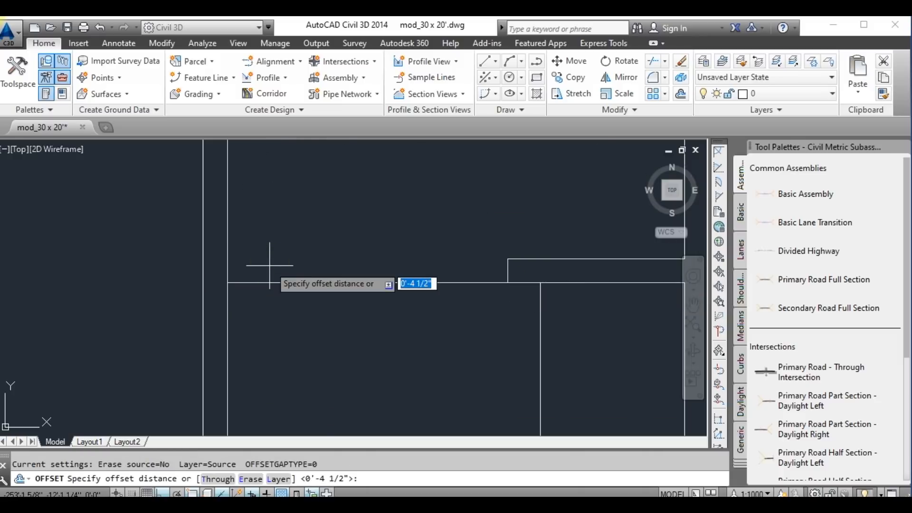
{"action": "scroll", "coordinate": [269, 265], "scroll_direction": "down", "scroll_amount": 2}
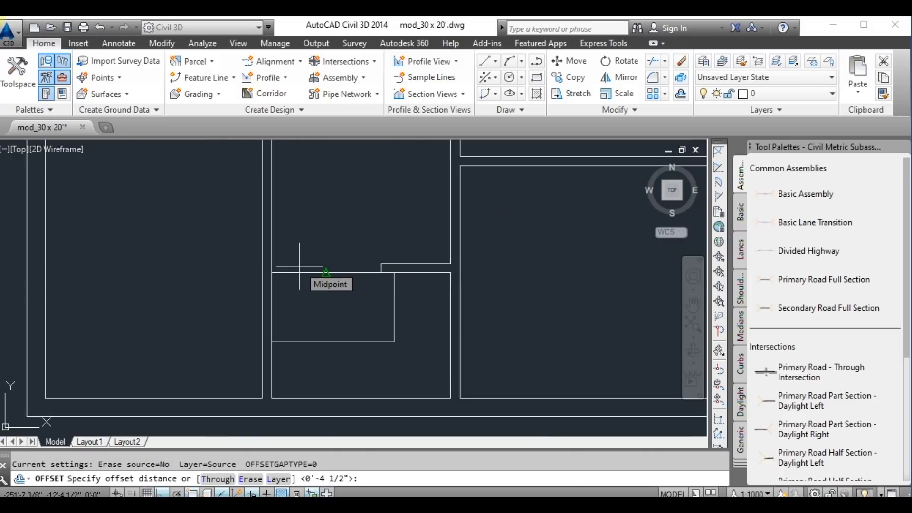
{"action": "scroll", "coordinate": [300, 267], "scroll_direction": "up", "scroll_amount": 3}
{"action": "key", "text": "Return"}
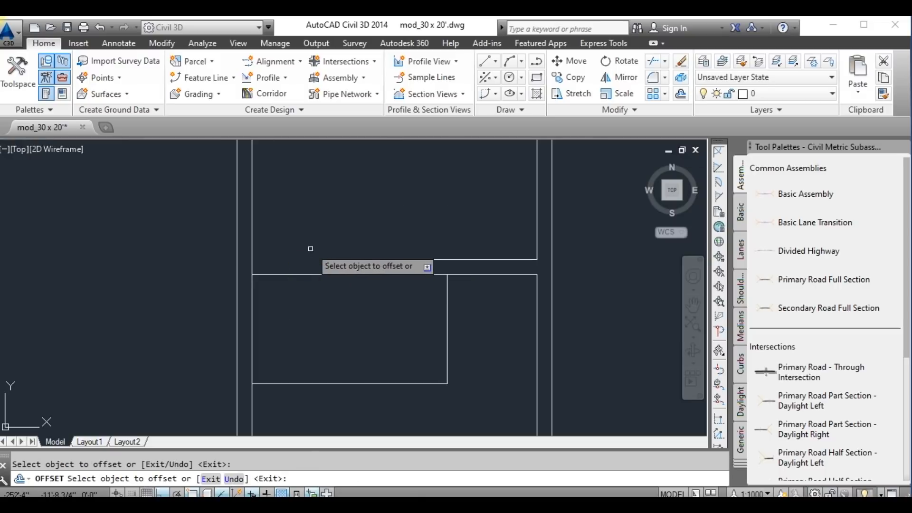
{"action": "left_click", "coordinate": [311, 274]}
{"action": "key", "text": "Escape"}
Select both lines across the opening and set their linetype to dashed in their properties
{"action": "left_click", "coordinate": [369, 245]}
{"action": "left_click", "coordinate": [351, 283]}
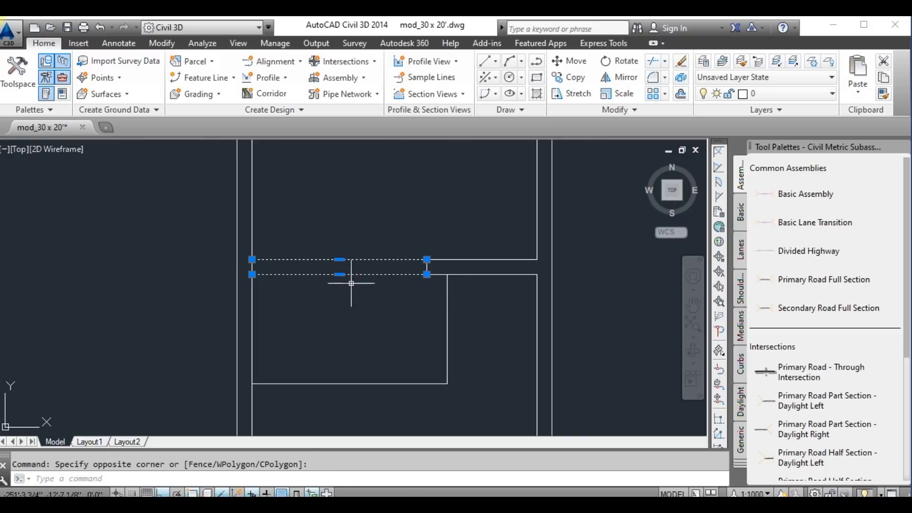
{"action": "right_click", "coordinate": [351, 283]}
{"action": "left_click", "coordinate": [380, 362]}
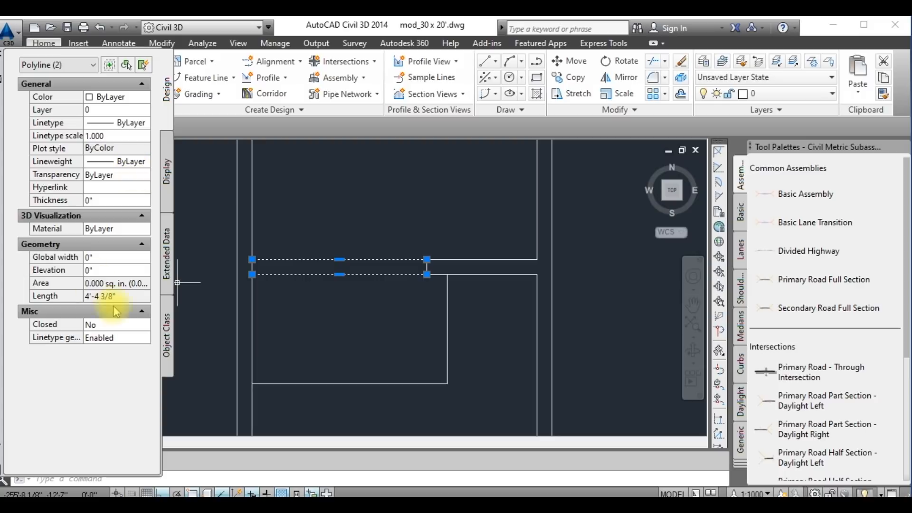
{"action": "left_click", "coordinate": [128, 126]}
{"action": "left_click", "coordinate": [118, 216]}
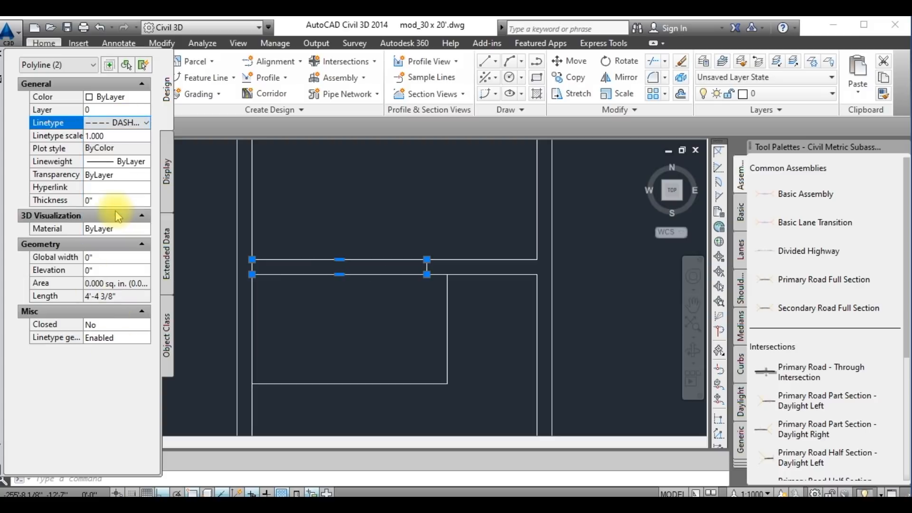
Try linetype scales of 0.25, 10 and 5 on the two dashed opening lines
{"action": "type", "text": "0.25"}
{"action": "key", "text": "Return"}
{"action": "left_click", "coordinate": [119, 136]}
{"action": "type", "text": "10"}
{"action": "key", "text": "Return"}
{"action": "left_click", "coordinate": [119, 136]}
{"action": "type", "text": "5"}
{"action": "key", "text": "Return"}
Set the linetype scale of the two dashed opening lines to 20
{"action": "left_click", "coordinate": [120, 136]}
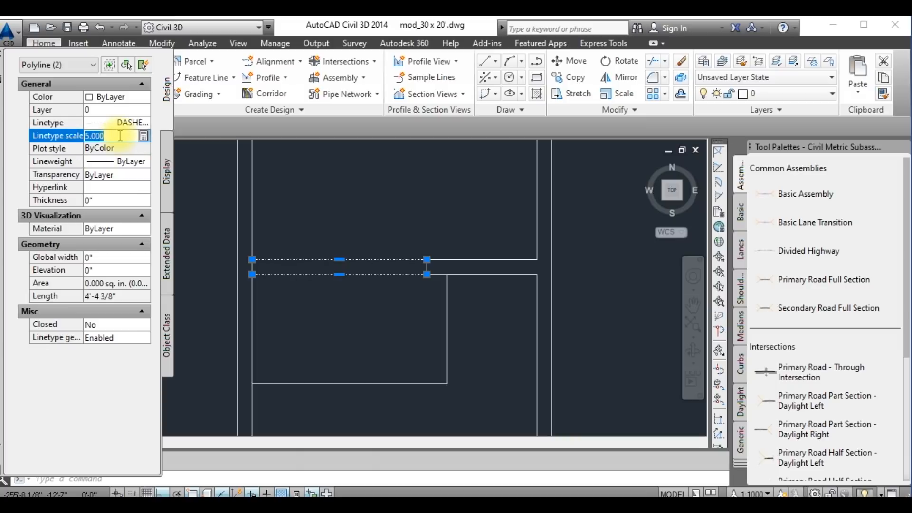
{"action": "type", "text": "20"}
{"action": "key", "text": "Return"}
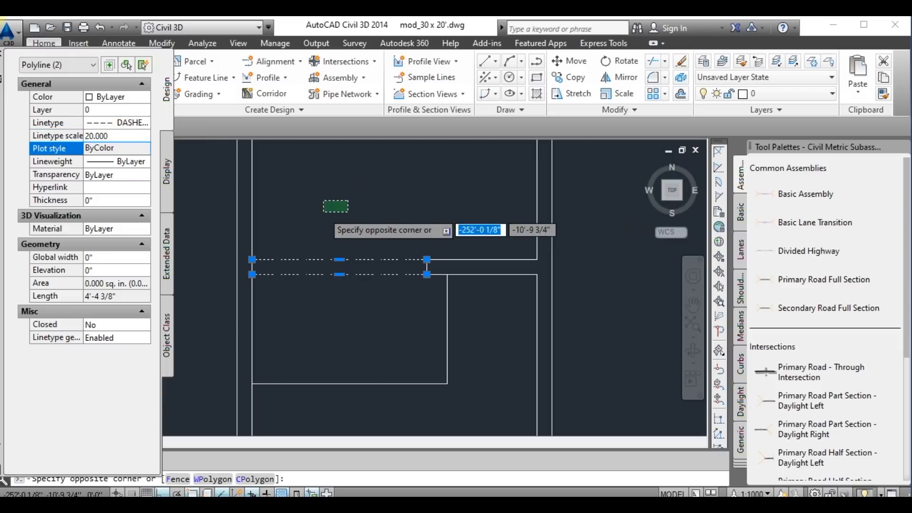
Set the color of the two dashed opening lines to Red and clear the selection
{"action": "left_click", "coordinate": [112, 97]}
{"action": "left_click", "coordinate": [146, 97]}
{"action": "left_click", "coordinate": [113, 138]}
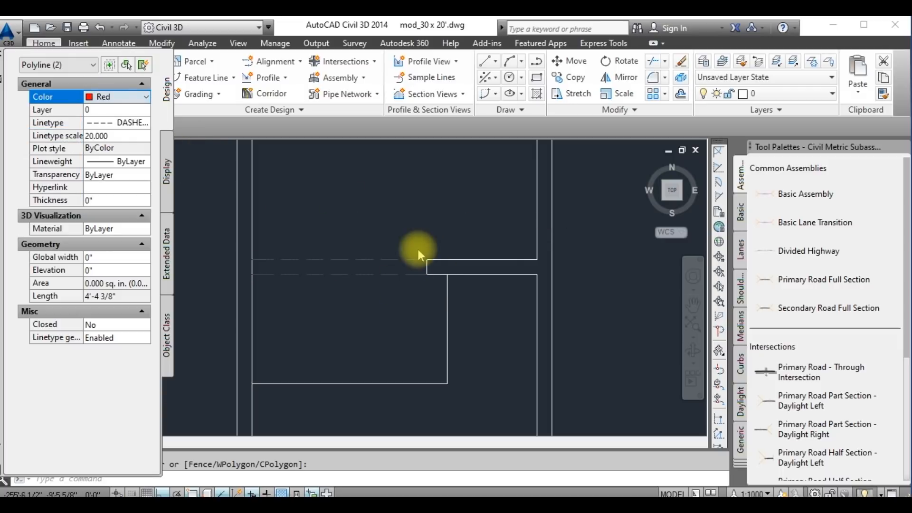
{"action": "key", "text": "Escape"}
{"action": "scroll", "coordinate": [418, 241], "scroll_direction": "down", "scroll_amount": 5}
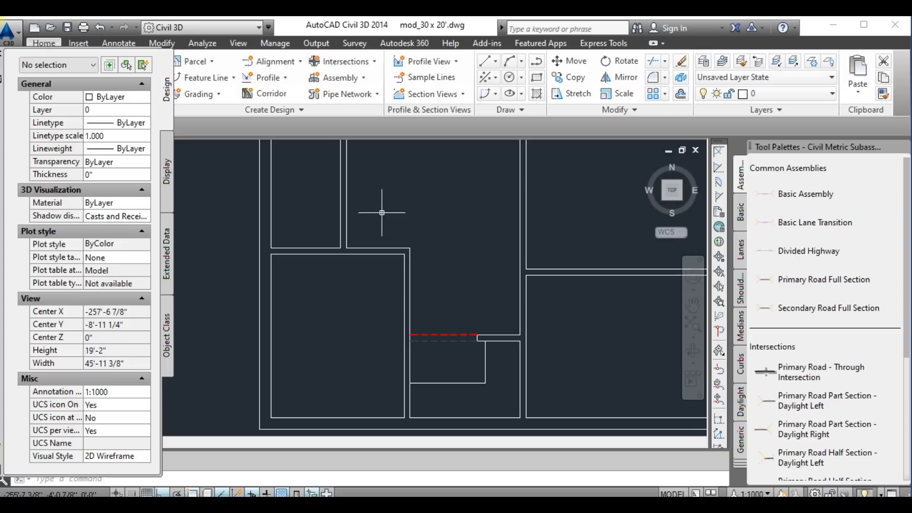
{"action": "scroll", "coordinate": [384, 202], "scroll_direction": "up", "scroll_amount": 2}
{"action": "scroll", "coordinate": [360, 229], "scroll_direction": "down", "scroll_amount": 2}
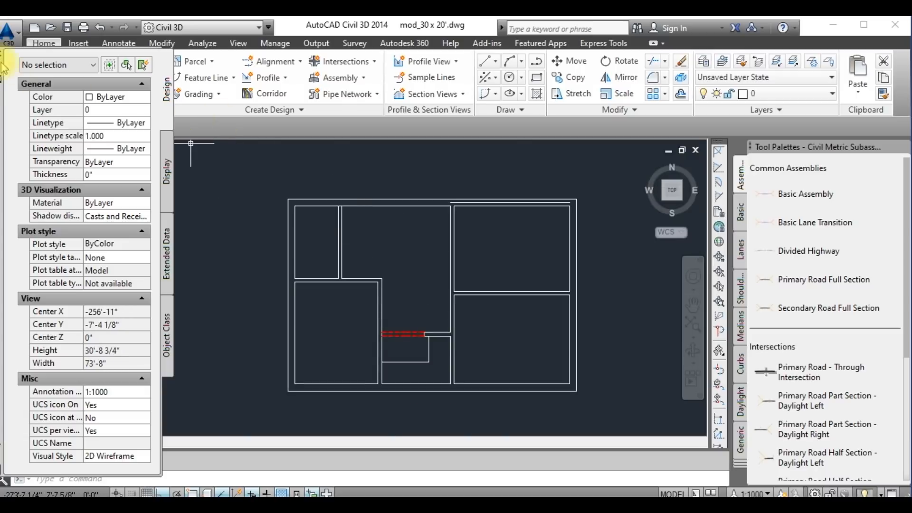
Switch the workspace to Drafting & Annotation and show its annotation tools
{"action": "type", "text": "Doo"}
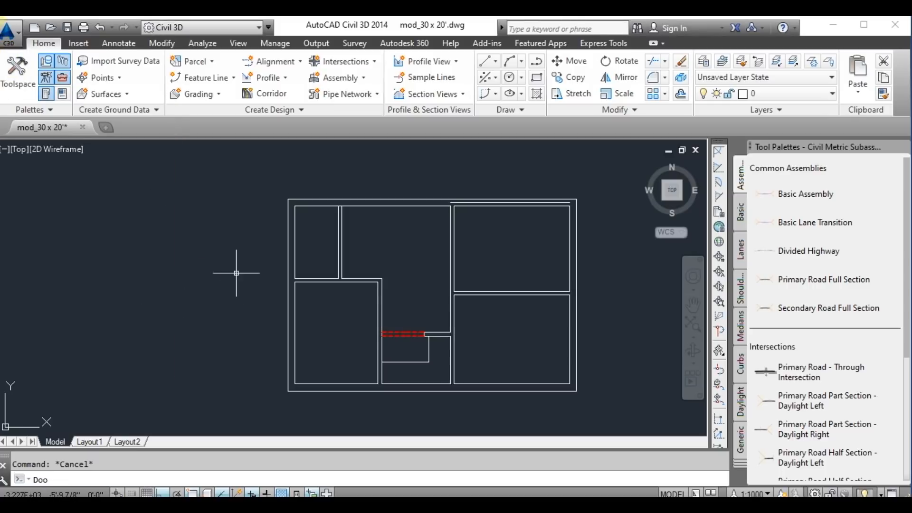
{"action": "middle_click_drag", "start_coordinate": [448, 354], "coordinate": [424, 345]}
{"action": "left_click", "coordinate": [332, 190]}
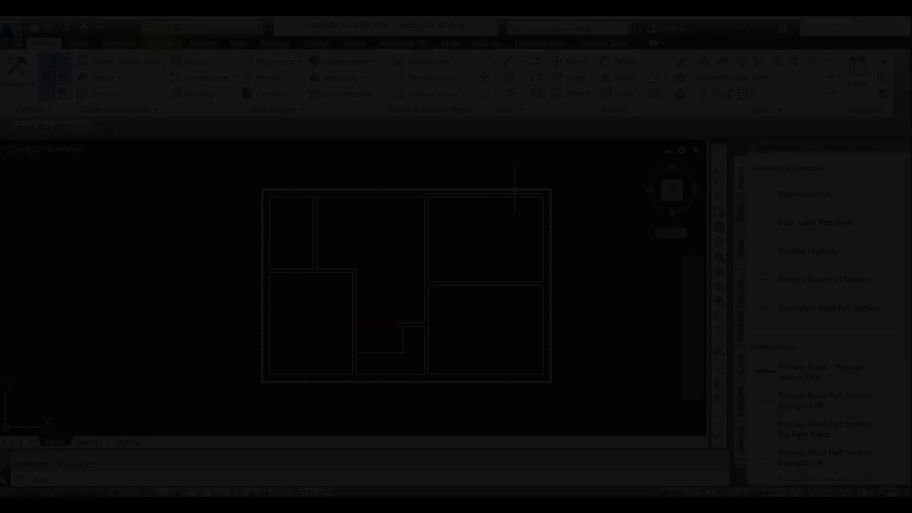
{"action": "left_click", "coordinate": [185, 28]}
{"action": "left_click", "coordinate": [179, 57]}
{"action": "left_click", "coordinate": [204, 218]}
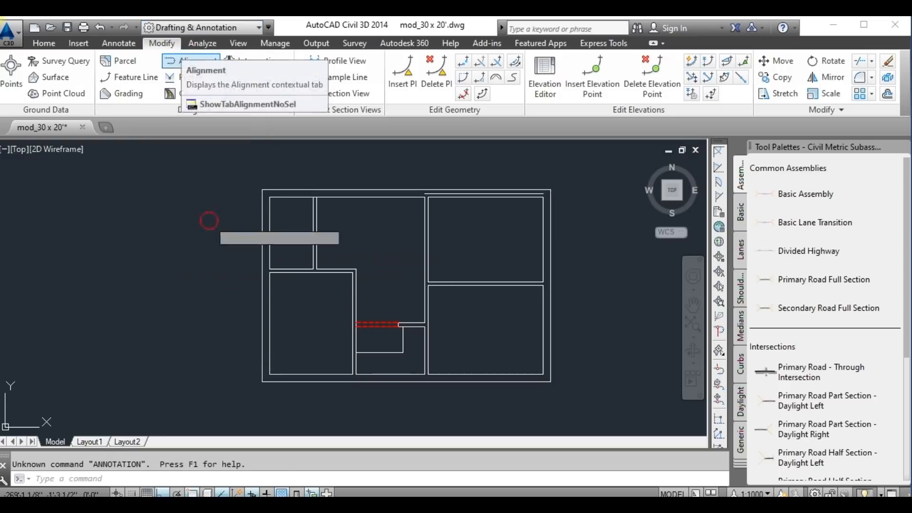
{"action": "left_click", "coordinate": [119, 43]}
{"action": "left_click", "coordinate": [199, 28]}
{"action": "left_click", "coordinate": [185, 183]}
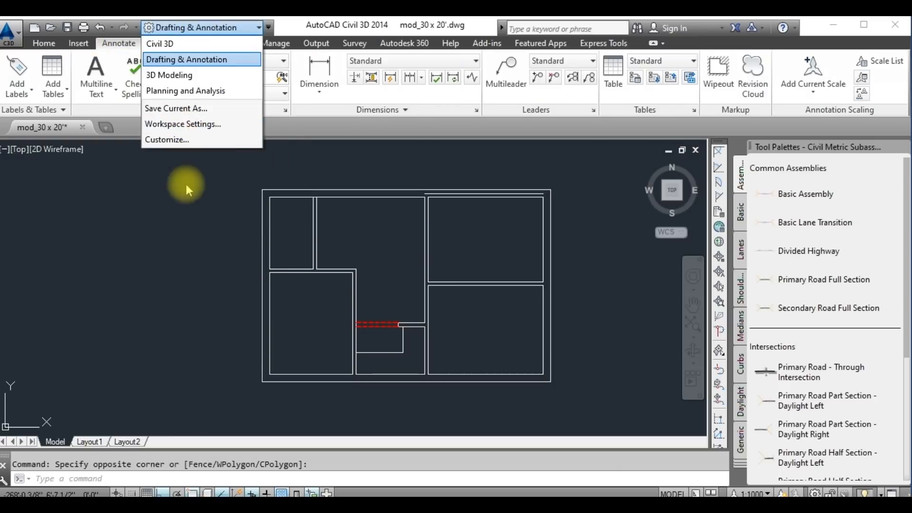
Presspull the central area of the floor plan to a height of 10'
{"action": "type", "text": "PRE"}
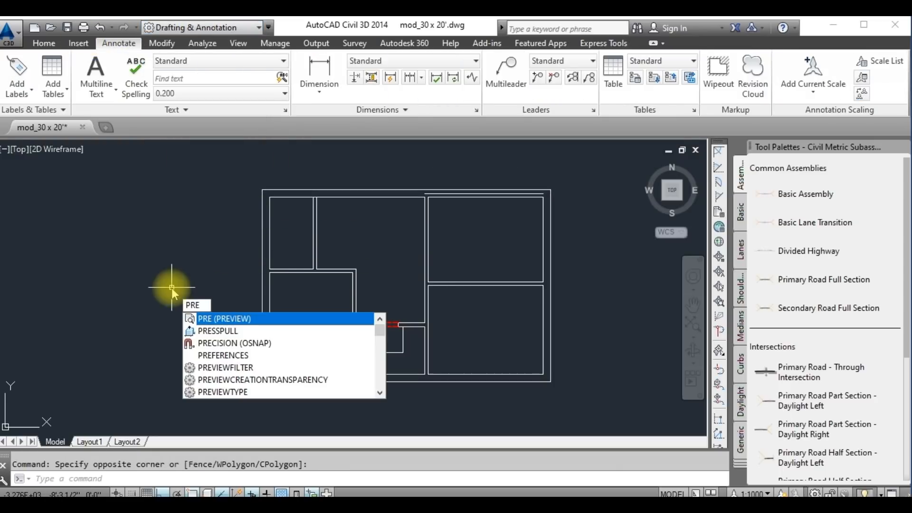
{"action": "left_click", "coordinate": [222, 331]}
{"action": "left_click", "coordinate": [265, 328]}
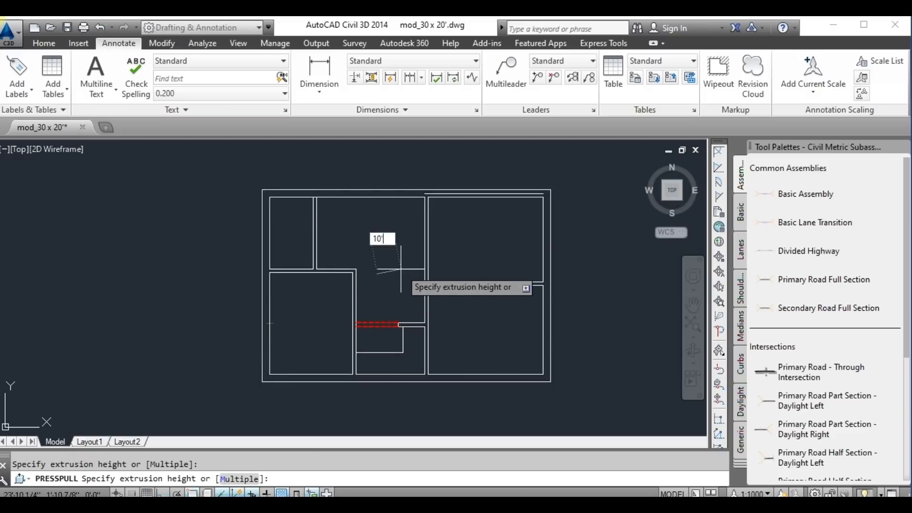
{"action": "key", "text": "Return"}
{"action": "scroll", "coordinate": [415, 187], "scroll_direction": "up", "scroll_amount": 2}
{"action": "left_click", "coordinate": [407, 193]}
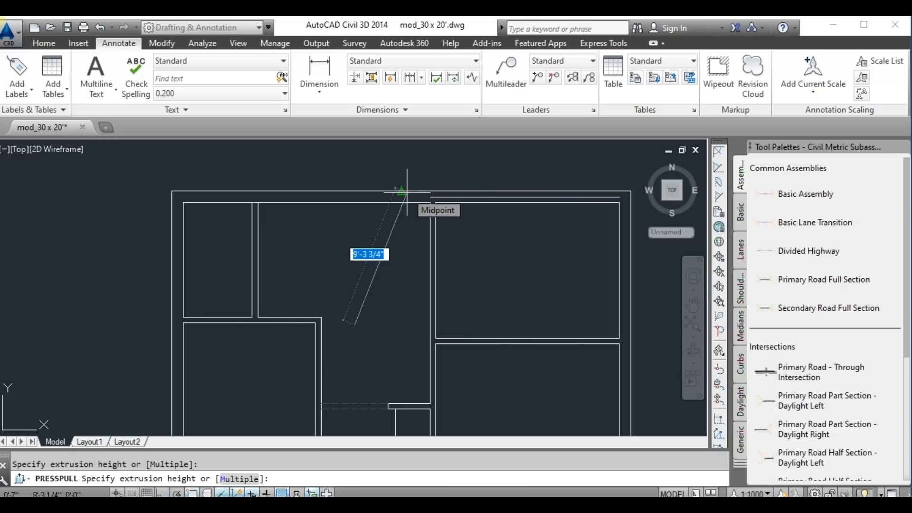
{"action": "type", "text": "10'"}
{"action": "key", "text": "Return"}
{"action": "key", "text": "Return"}
Erase the stray horizontal line in the outer wall above the upper-right room
{"action": "scroll", "coordinate": [457, 199], "scroll_direction": "up", "scroll_amount": 4}
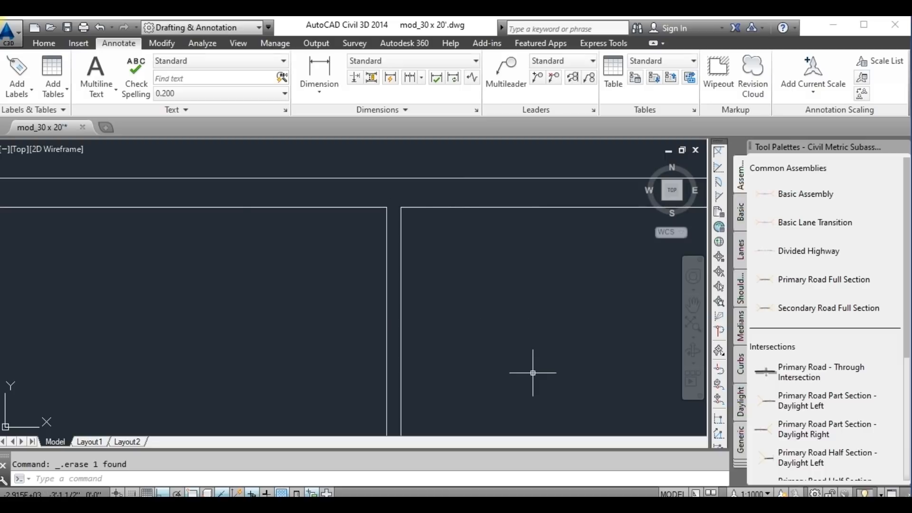
{"action": "scroll", "coordinate": [533, 373], "scroll_direction": "down", "scroll_amount": 4}
{"action": "middle_click_drag", "start_coordinate": [533, 373], "coordinate": [460, 258]}
{"action": "left_click", "coordinate": [460, 258]}
{"action": "left_click", "coordinate": [460, 255]}
{"action": "key", "text": "Escape"}
Presspull the lower-right and upper-right rooms to a height of 10'
{"action": "scroll", "coordinate": [529, 277], "scroll_direction": "down", "scroll_amount": 2}
{"action": "type", "text": "Presspull"}
{"action": "key", "text": "Return"}
{"action": "scroll", "coordinate": [424, 241], "scroll_direction": "up", "scroll_amount": 4}
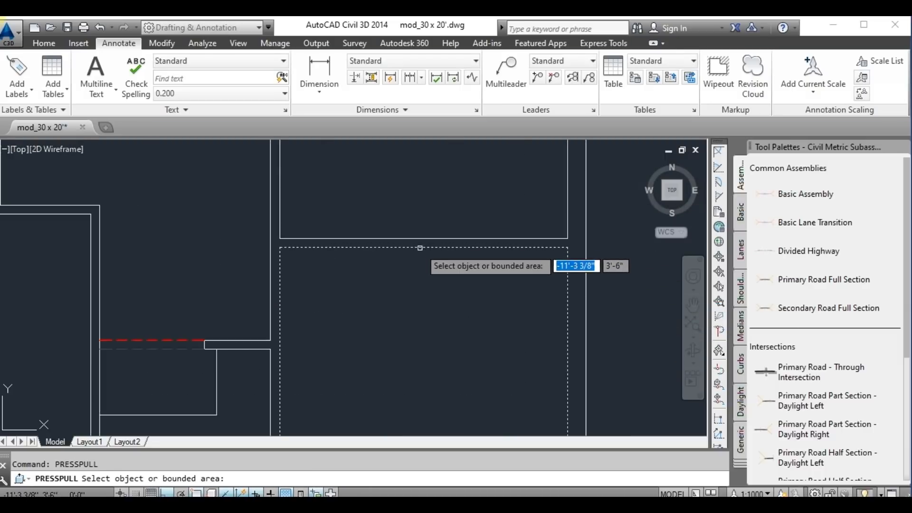
{"action": "left_click", "coordinate": [420, 357]}
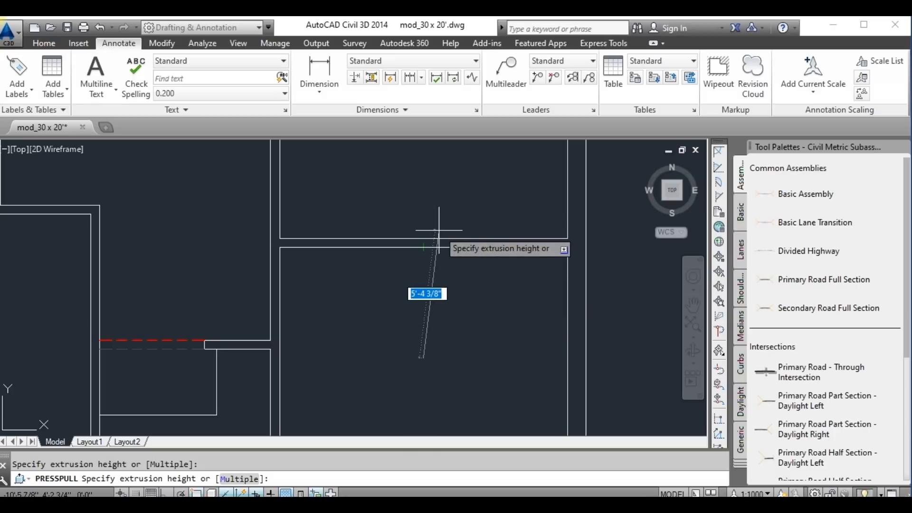
{"action": "key", "text": "Return"}
{"action": "left_click", "coordinate": [439, 230]}
{"action": "type", "text": "10'"}
{"action": "key", "text": "Return"}
Presspull the central hall and the lower-left room by 10' and end the command
{"action": "scroll", "coordinate": [456, 257], "scroll_direction": "down", "scroll_amount": 4}
{"action": "left_click", "coordinate": [344, 225]}
{"action": "type", "text": "10'"}
{"action": "key", "text": "Return"}
{"action": "left_click", "coordinate": [264, 298]}
{"action": "type", "text": "10'"}
{"action": "key", "text": "Return"}
{"action": "key", "text": "Return"}
Set the face color mode of the current visual style to Tint
{"action": "left_click", "coordinate": [185, 208]}
{"action": "left_click", "coordinate": [128, 251]}
{"action": "left_click", "coordinate": [79, 43]}
{"action": "left_click", "coordinate": [153, 42]}
{"action": "left_click", "coordinate": [44, 44]}
{"action": "left_click", "coordinate": [78, 43]}
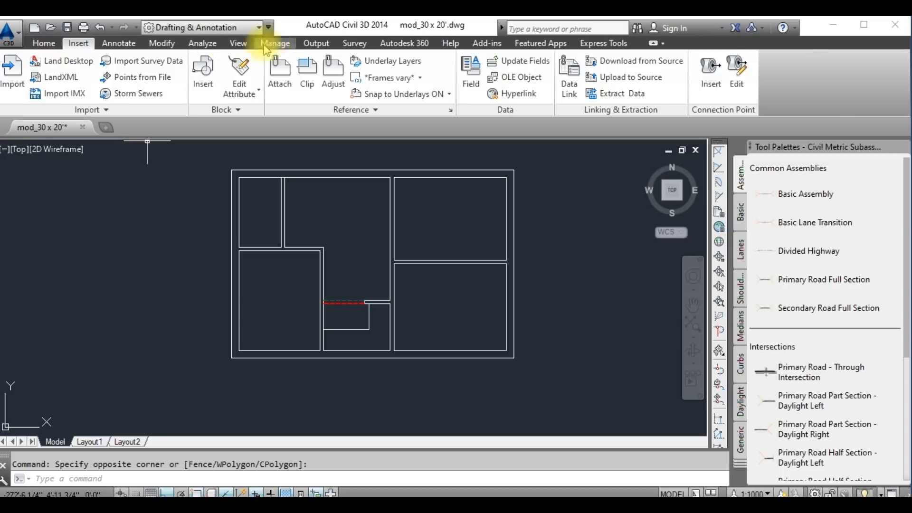
{"action": "left_click", "coordinate": [239, 43]}
{"action": "left_click", "coordinate": [300, 80]}
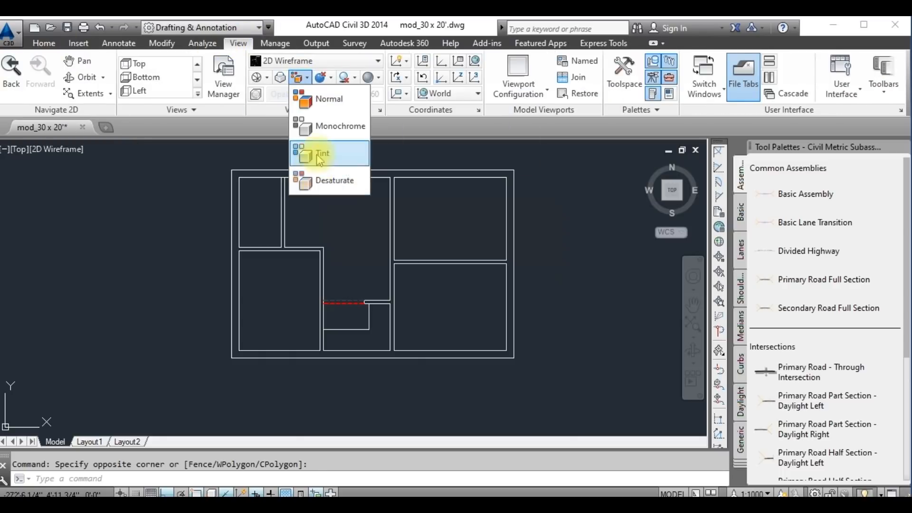
{"action": "left_click", "coordinate": [316, 152]}
Switch to the SE Isometric view to examine the extruded floor plan
{"action": "left_click", "coordinate": [149, 77]}
{"action": "left_click", "coordinate": [135, 63]}
{"action": "left_click", "coordinate": [162, 90]}
{"action": "left_click", "coordinate": [198, 94]}
{"action": "left_click", "coordinate": [150, 157]}
{"action": "scroll", "coordinate": [408, 237], "scroll_direction": "down", "scroll_amount": 2}
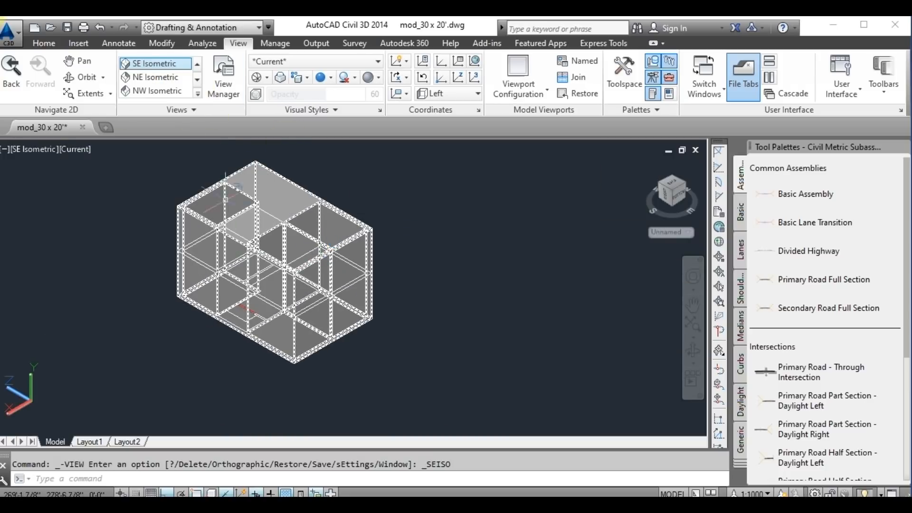
Return to the Top view and delete the extruded room solids
{"action": "left_click", "coordinate": [197, 66]}
{"action": "left_click", "coordinate": [159, 65]}
{"action": "scroll", "coordinate": [294, 212], "scroll_direction": "down", "scroll_amount": 2}
{"action": "left_click", "coordinate": [324, 232]}
{"action": "left_click", "coordinate": [422, 223]}
{"action": "key", "text": "Delete"}
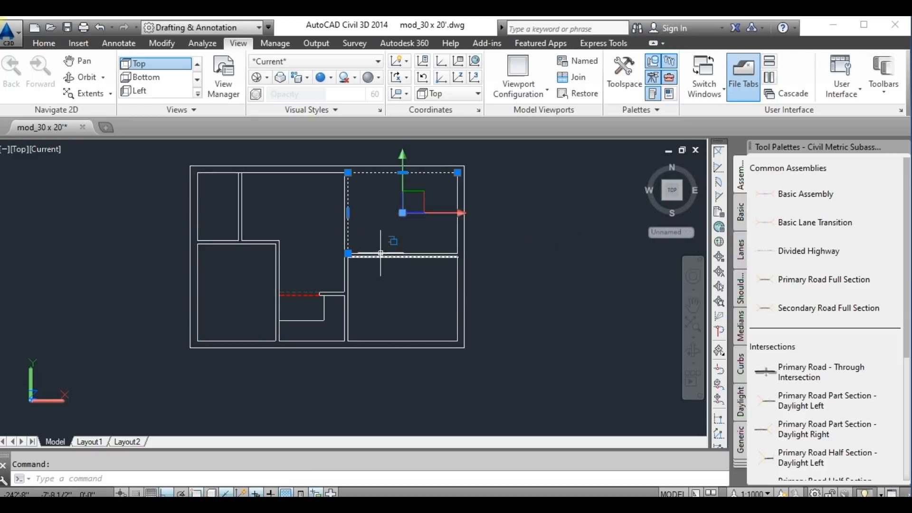
{"action": "key", "text": "Escape"}
{"action": "left_click", "coordinate": [526, 210]}
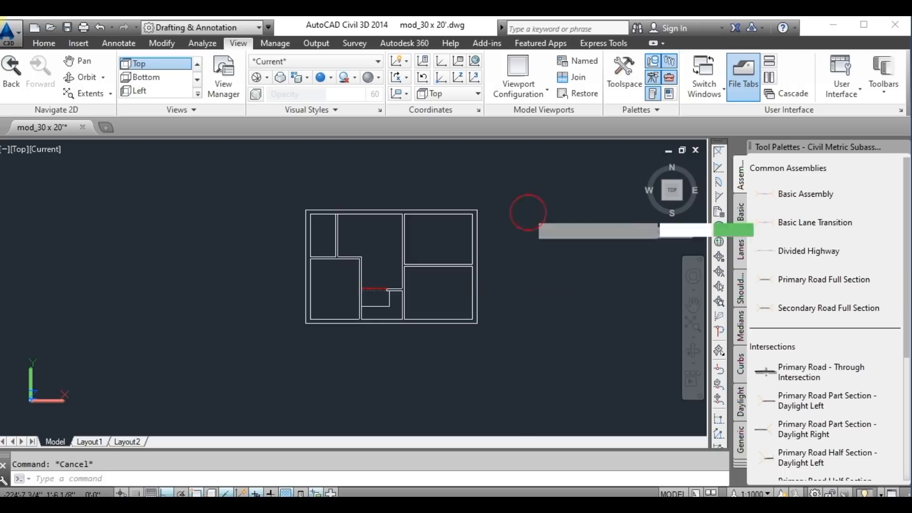
{"action": "key", "text": "Escape"}
Draw a three-sided polyline across the wall between the lower-left room and hall, outlining a door opening about 2' wide
{"action": "type", "text": "pl"}
{"action": "key", "text": "Return"}
{"action": "scroll", "coordinate": [236, 255], "scroll_direction": "up", "scroll_amount": 6}
{"action": "left_click", "coordinate": [363, 243]}
{"action": "left_click", "coordinate": [447, 242]}
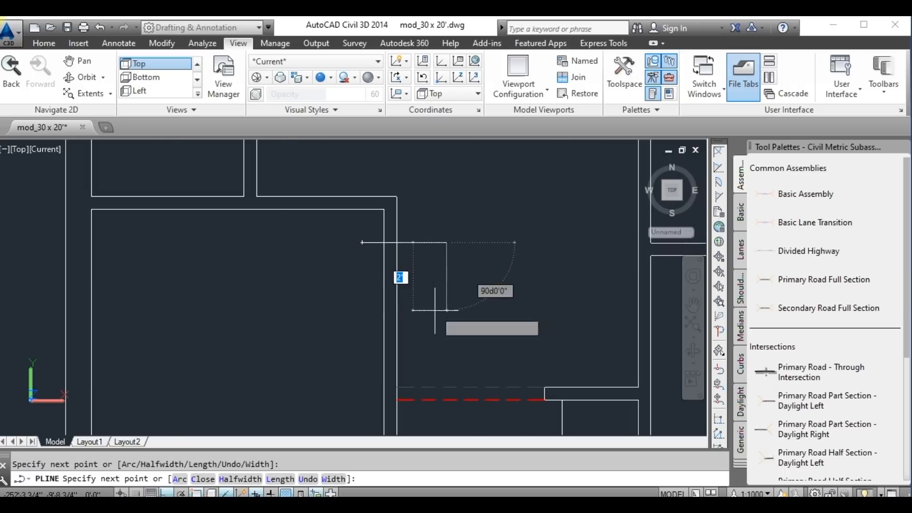
{"action": "left_click", "coordinate": [447, 311]}
{"action": "left_click", "coordinate": [355, 311]}
{"action": "key", "text": "Escape"}
Trim the wall lines and polyline ends at the lower-left room's door outline
{"action": "type", "text": "tr"}
{"action": "key", "text": "Return"}
{"action": "key", "text": "Return"}
{"action": "left_click_drag", "start_coordinate": [404, 282], "coordinate": [370, 252]}
{"action": "left_click", "coordinate": [371, 243]}
{"action": "left_click", "coordinate": [374, 311]}
{"action": "key", "text": "Escape"}
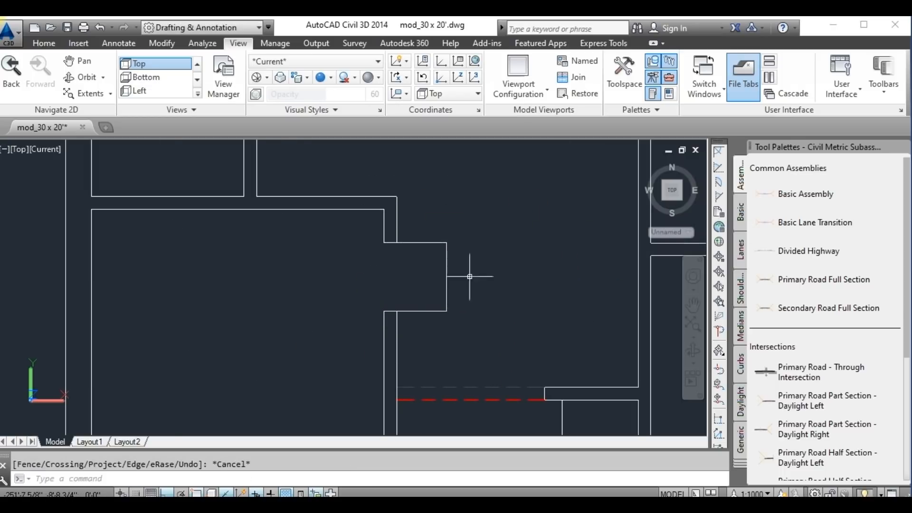
Close the cut wall ends on both sides of the lower-left room's door opening and remove the leftover outline
{"action": "type", "text": "pl"}
{"action": "key", "text": "Return"}
{"action": "left_click", "coordinate": [384, 311]}
{"action": "left_click", "coordinate": [398, 312]}
{"action": "right_click", "coordinate": [394, 233]}
{"action": "left_click", "coordinate": [435, 241]}
{"action": "left_click", "coordinate": [398, 243]}
{"action": "left_click", "coordinate": [383, 243]}
{"action": "scroll", "coordinate": [405, 267], "scroll_direction": "down", "scroll_amount": 3}
{"action": "key", "text": "Escape"}
Draw a three-sided polyline across the upper-left room's partition wall to outline a door opening
{"action": "key", "text": "Return"}
{"action": "scroll", "coordinate": [336, 198], "scroll_direction": "up", "scroll_amount": 4}
{"action": "left_click", "coordinate": [379, 168]}
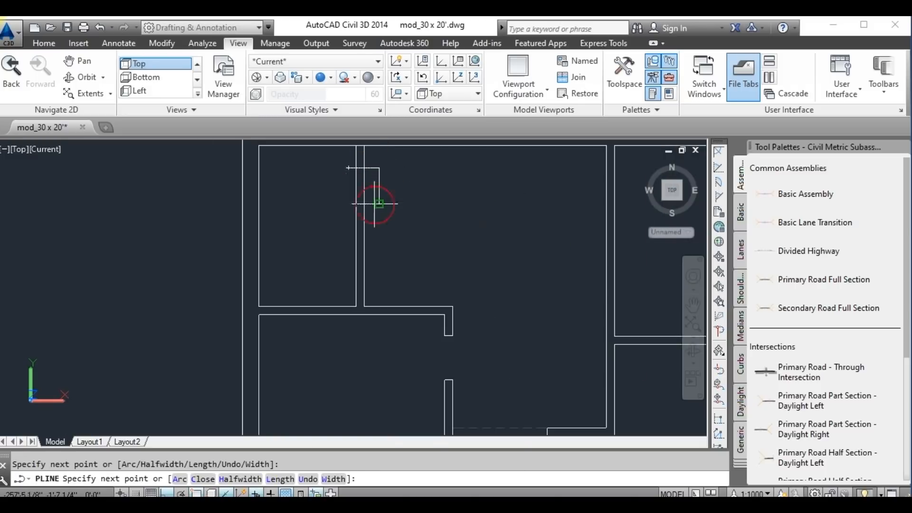
{"action": "left_click", "coordinate": [375, 205]}
{"action": "left_click", "coordinate": [337, 204]}
{"action": "key", "text": "Escape"}
Trim the partition wall lines and surplus outline to open the upper-left room's doorway
{"action": "type", "text": "tr"}
{"action": "key", "text": "Return"}
{"action": "key", "text": "Return"}
{"action": "scroll", "coordinate": [361, 199], "scroll_direction": "up", "scroll_amount": 3}
{"action": "left_click", "coordinate": [369, 187]}
{"action": "left_click", "coordinate": [353, 189]}
{"action": "left_click", "coordinate": [370, 203]}
{"action": "key", "text": "Escape"}
Draw a door outline polyline across the hall wall of the lower-right room, just below the horizontal partition
{"action": "scroll", "coordinate": [375, 223], "scroll_direction": "down", "scroll_amount": 4}
{"action": "type", "text": "pl"}
{"action": "key", "text": "Return"}
{"action": "scroll", "coordinate": [441, 267], "scroll_direction": "up", "scroll_amount": 9}
{"action": "left_click", "coordinate": [432, 221]}
{"action": "left_click", "coordinate": [328, 226]}
{"action": "scroll", "coordinate": [329, 257], "scroll_direction": "down", "scroll_amount": 4}
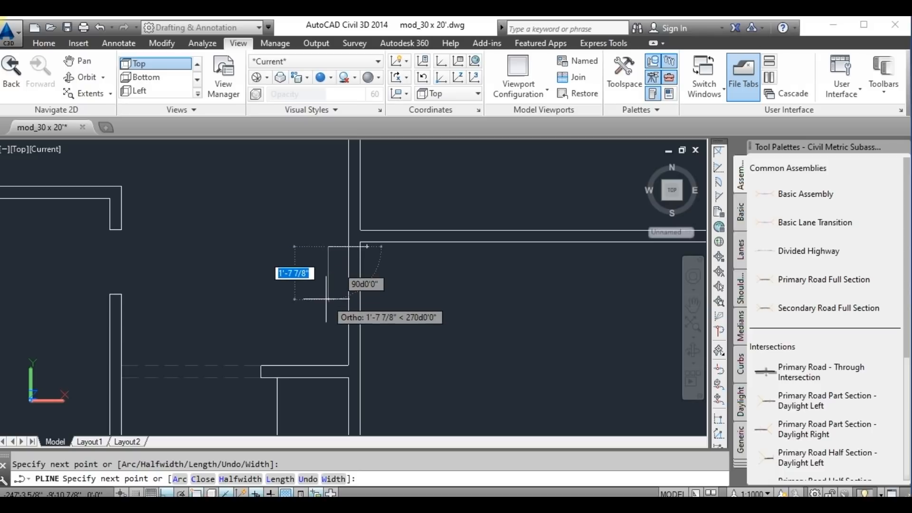
{"action": "key", "text": "Escape"}
Draw a 2'3" door outline polyline across the hall wall of the upper-right room, just above the horizontal partition
{"action": "scroll", "coordinate": [407, 336], "scroll_direction": "down", "scroll_amount": 5}
{"action": "key", "text": "Return"}
{"action": "scroll", "coordinate": [388, 343], "scroll_direction": "up", "scroll_amount": 5}
{"action": "left_click", "coordinate": [389, 343]}
{"action": "left_click", "coordinate": [276, 344]}
{"action": "scroll", "coordinate": [275, 344], "scroll_direction": "down", "scroll_amount": 5}
{"action": "type", "text": "2'3"}
{"action": "key", "text": "Return"}
{"action": "left_click", "coordinate": [340, 262]}
{"action": "key", "text": "Escape"}
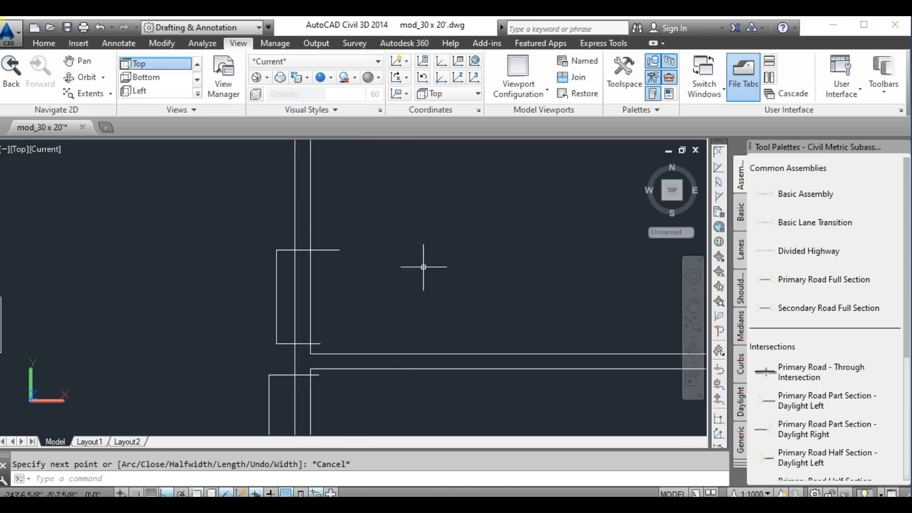
Trim the wall lines and surplus outline ends to open the doorways of both right-hand rooms
{"action": "type", "text": "tr"}
{"action": "left_click", "coordinate": [281, 294]}
{"action": "left_click", "coordinate": [339, 218]}
{"action": "left_click", "coordinate": [271, 219]}
{"action": "scroll", "coordinate": [270, 199], "scroll_direction": "down", "scroll_amount": 2}
{"action": "left_click", "coordinate": [269, 331]}
{"action": "left_click", "coordinate": [309, 331]}
{"action": "left_click", "coordinate": [307, 380]}
{"action": "scroll", "coordinate": [283, 258], "scroll_direction": "down", "scroll_amount": 3}
{"action": "scroll", "coordinate": [285, 347], "scroll_direction": "up", "scroll_amount": 3}
{"action": "left_click", "coordinate": [307, 341]}
{"action": "left_click", "coordinate": [264, 341]}
{"action": "key", "text": "Escape"}
Delete the leftover door outline beside the hall's right wall
{"action": "left_click", "coordinate": [249, 312]}
{"action": "key", "text": "Delete"}
{"action": "scroll", "coordinate": [223, 222], "scroll_direction": "down", "scroll_amount": 4}
{"action": "middle_click_drag", "start_coordinate": [257, 288], "coordinate": [257, 204]}
{"action": "scroll", "coordinate": [256, 204], "scroll_direction": "down", "scroll_amount": 3}
{"action": "left_click", "coordinate": [151, 479]}
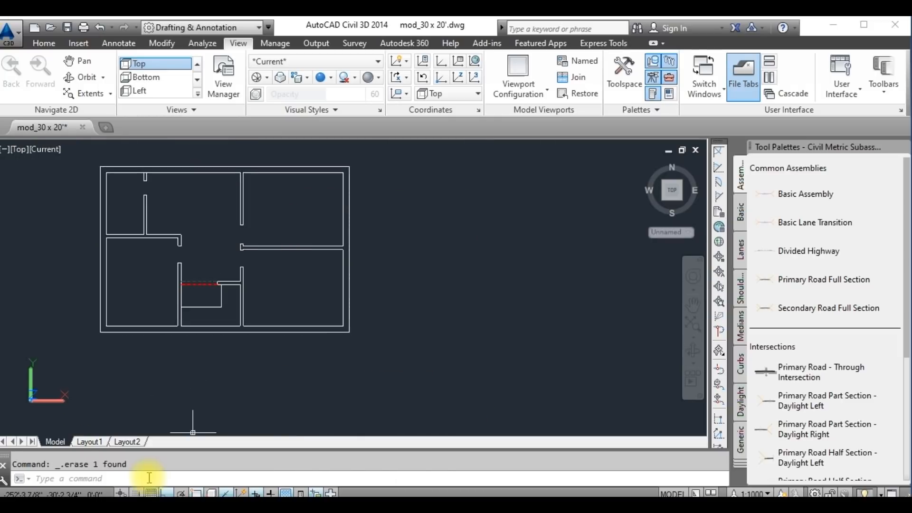
{"action": "type", "text": "STa"}
{"action": "left_click", "coordinate": [59, 399]}
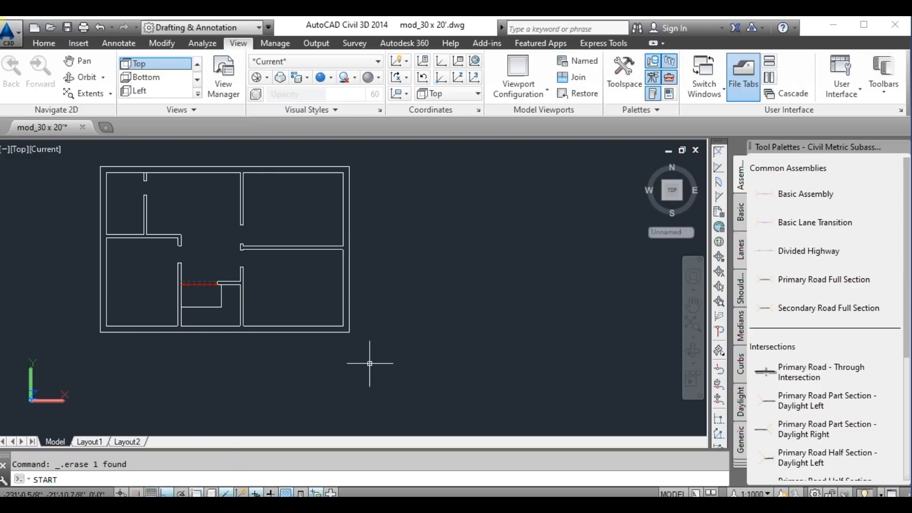
{"action": "scroll", "coordinate": [620, 307], "scroll_direction": "down", "scroll_amount": 1}
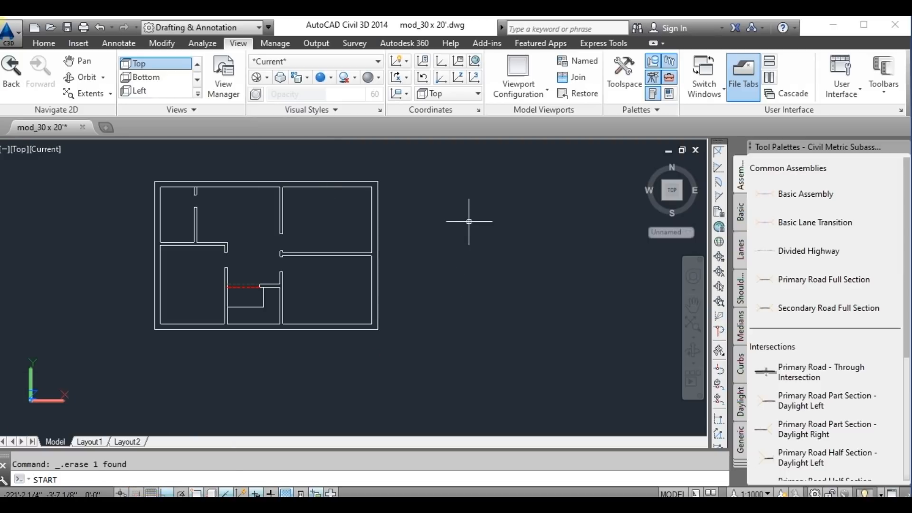
{"action": "key", "text": "BackSpace"}
{"action": "key", "text": "BackSpace"}
{"action": "key", "text": "BackSpace"}
{"action": "key", "text": "BackSpace"}
{"action": "key", "text": "BackSpace"}
{"action": "left_click", "coordinate": [520, 197]}
{"action": "left_click", "coordinate": [486, 247]}
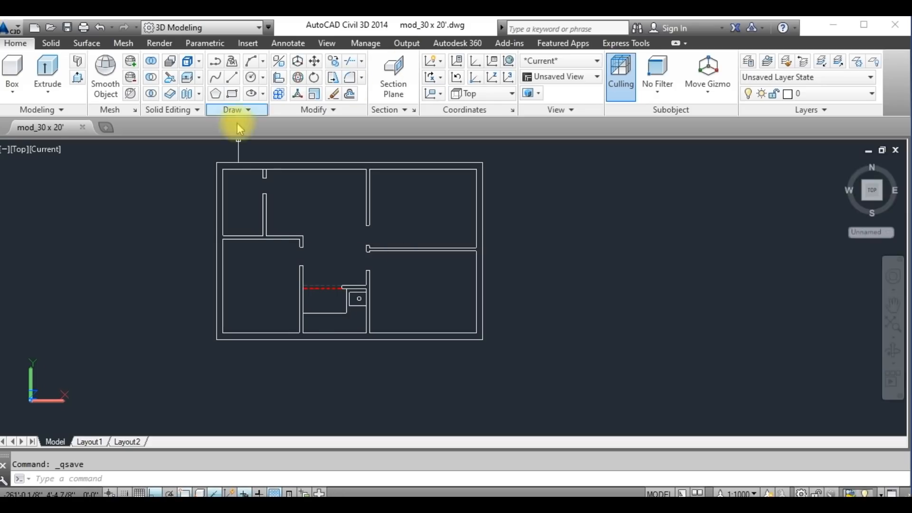
Add the multiline text "BED ROOM" in the upper-right room
{"action": "left_click", "coordinate": [87, 43]}
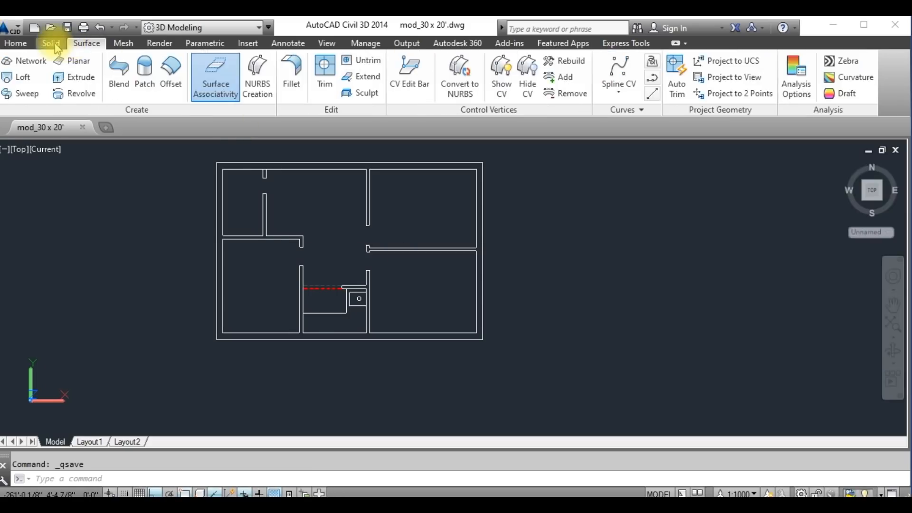
{"action": "left_click", "coordinate": [51, 42]}
{"action": "left_click", "coordinate": [203, 44]}
{"action": "left_click", "coordinate": [288, 43]}
{"action": "left_click", "coordinate": [29, 72]}
{"action": "left_click", "coordinate": [407, 198]}
{"action": "left_click", "coordinate": [450, 227]}
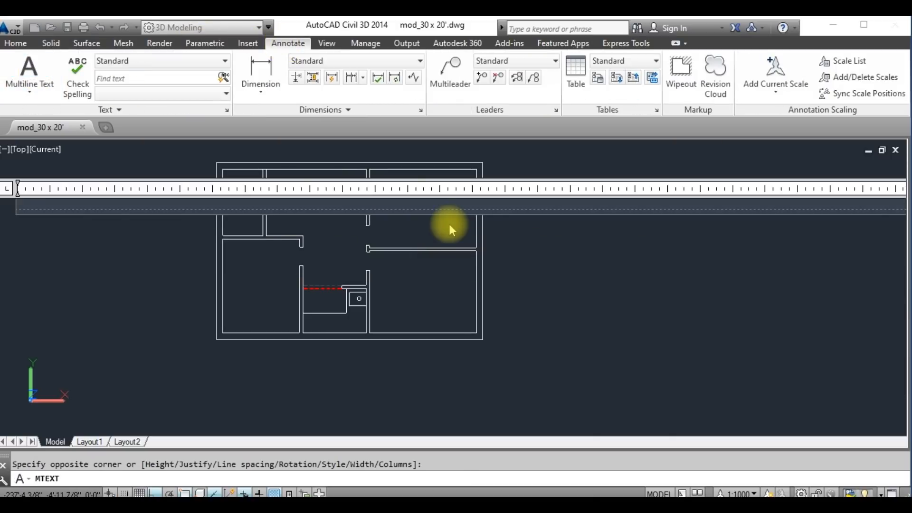
{"action": "type", "text": "BED ROOM"}
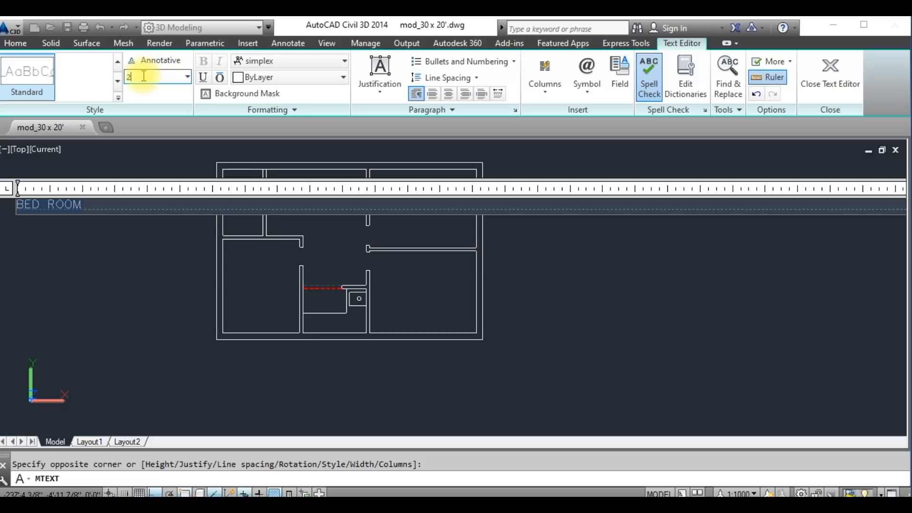
Set the BED ROOM text height to 2' and finish the text
{"action": "left_click", "coordinate": [143, 76]}
{"action": "type", "text": "20'"}
{"action": "key", "text": "Return"}
{"action": "scroll", "coordinate": [281, 227], "scroll_direction": "down", "scroll_amount": 10}
{"action": "left_click", "coordinate": [212, 238]}
{"action": "scroll", "coordinate": [287, 223], "scroll_direction": "up", "scroll_amount": 5}
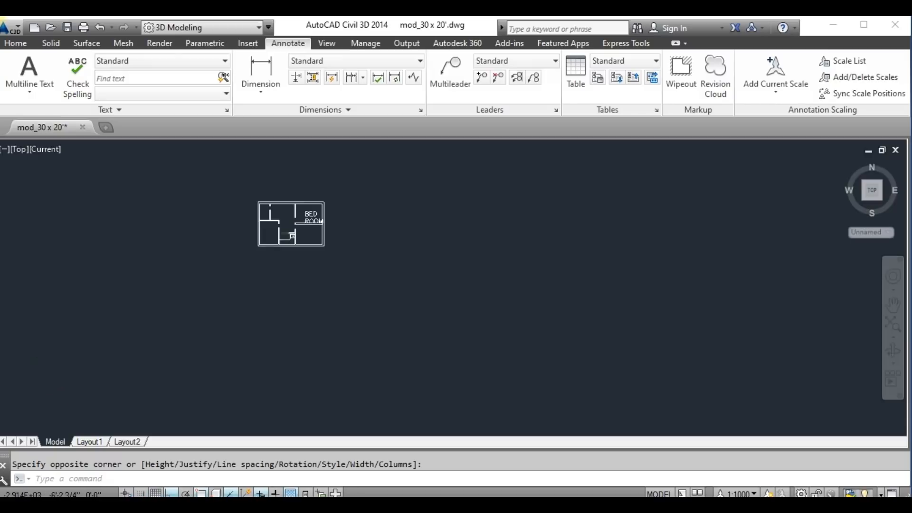
{"action": "scroll", "coordinate": [300, 223], "scroll_direction": "up", "scroll_amount": 6}
Set the BED ROOM label's height to 1' and font to Arial Rounded MT Bold, and widen its frame to fit one line
{"action": "double_click", "coordinate": [326, 216]}
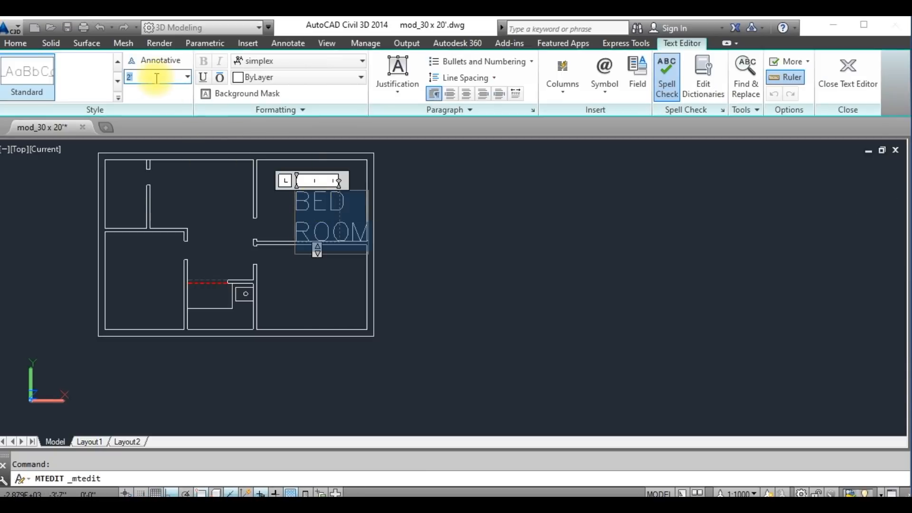
{"action": "left_click", "coordinate": [266, 63]}
{"action": "scroll", "coordinate": [293, 146], "scroll_direction": "up", "scroll_amount": 12}
{"action": "left_click_drag", "start_coordinate": [364, 184], "coordinate": [361, 80]}
{"action": "scroll", "coordinate": [306, 117], "scroll_direction": "up", "scroll_amount": 5}
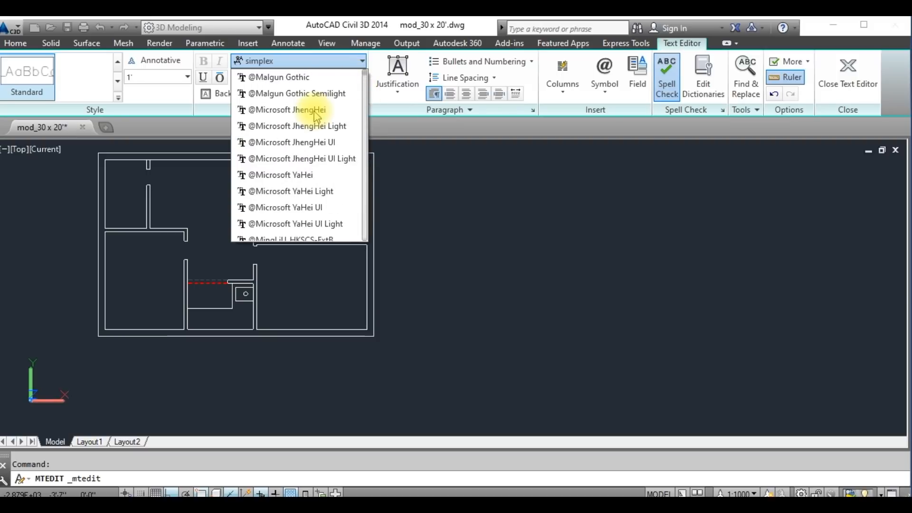
{"action": "scroll", "coordinate": [306, 138], "scroll_direction": "down", "scroll_amount": 10}
{"action": "scroll", "coordinate": [281, 169], "scroll_direction": "down", "scroll_amount": 2}
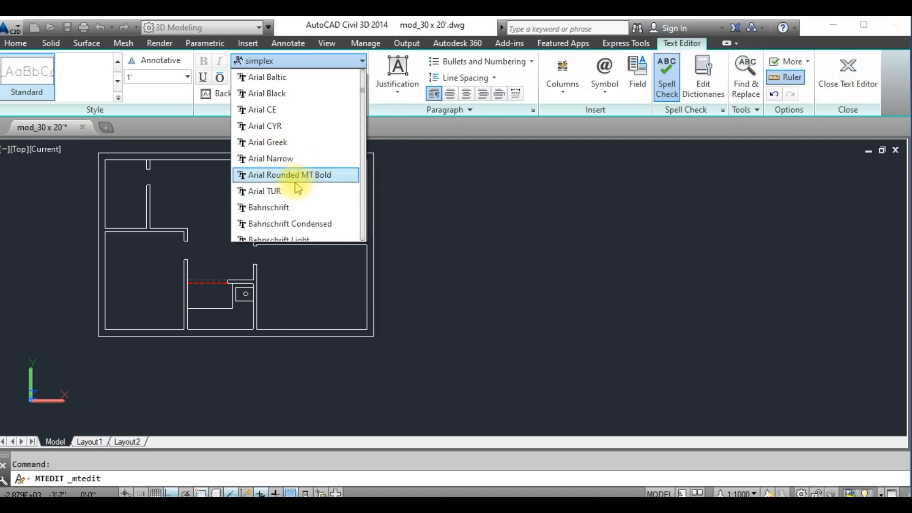
{"action": "left_click", "coordinate": [295, 175]}
{"action": "left_click_drag", "start_coordinate": [339, 183], "coordinate": [373, 180]}
{"action": "left_click", "coordinate": [324, 217]}
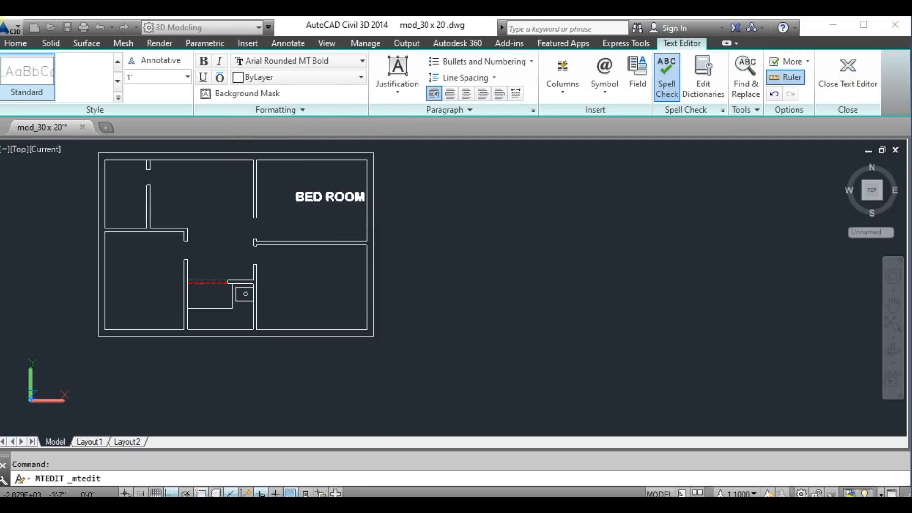
Copy the BED ROOM label from the upper-right room into the lower-right and upper-middle rooms
{"action": "type", "text": "CO"}
{"action": "key", "text": "Return"}
{"action": "left_click", "coordinate": [314, 192]}
{"action": "key", "text": "Return"}
{"action": "left_click", "coordinate": [313, 193]}
{"action": "left_click", "coordinate": [303, 286]}
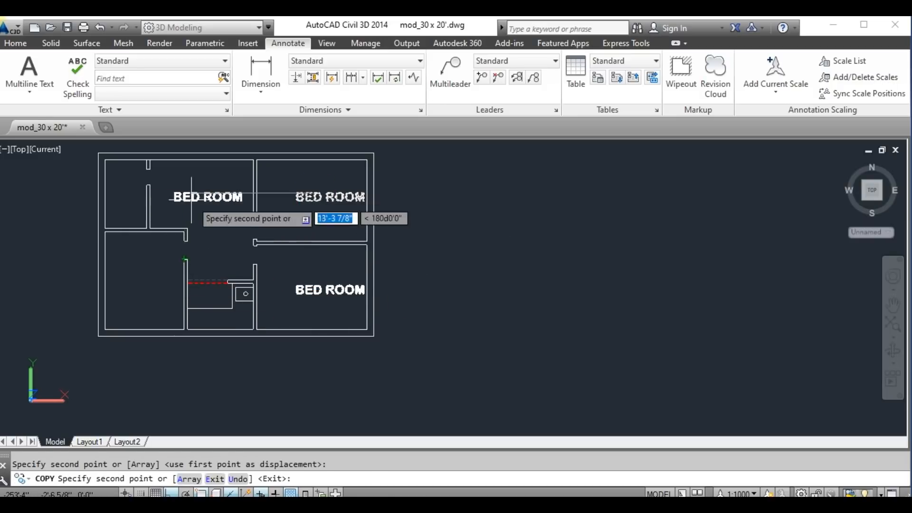
{"action": "scroll", "coordinate": [187, 283], "scroll_direction": "up", "scroll_amount": 3}
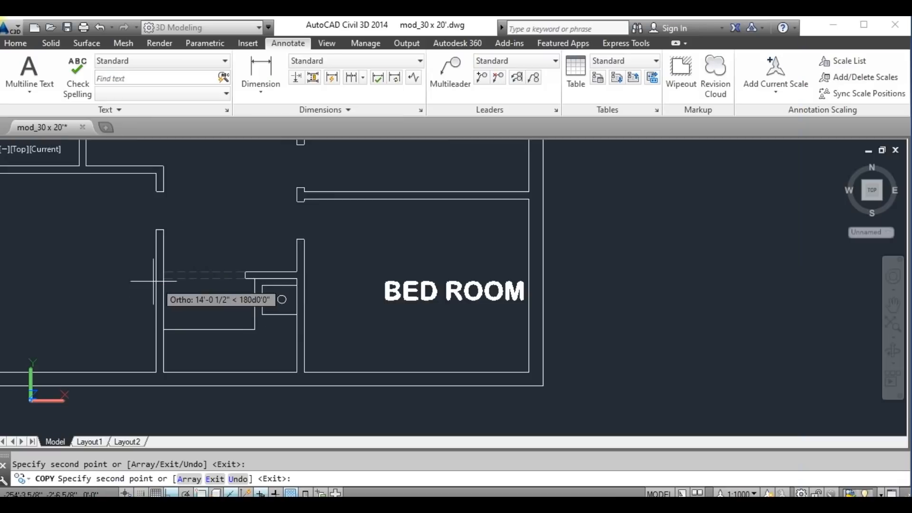
{"action": "scroll", "coordinate": [150, 266], "scroll_direction": "down", "scroll_amount": 2}
{"action": "scroll", "coordinate": [188, 275], "scroll_direction": "up", "scroll_amount": 2}
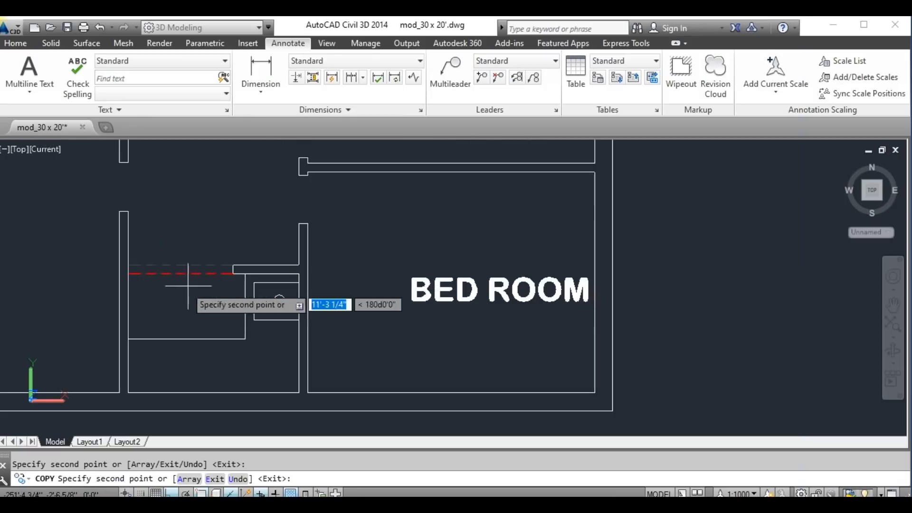
{"action": "scroll", "coordinate": [157, 283], "scroll_direction": "down", "scroll_amount": 3}
{"action": "key", "text": "Escape"}
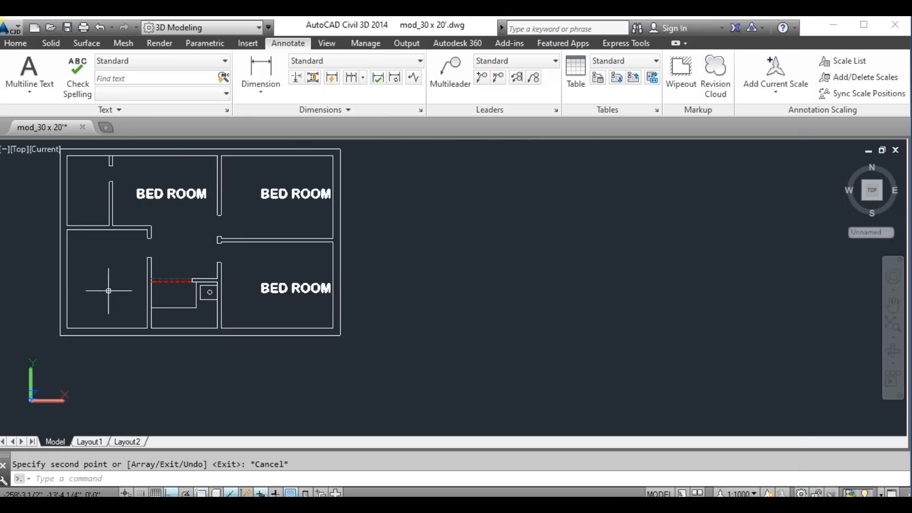
Copy the lower-right BED ROOM label into the lower-left room and set the copy's text height to 9"
{"action": "type", "text": "co"}
{"action": "key", "text": "Return"}
{"action": "left_click", "coordinate": [270, 289]}
{"action": "key", "text": "Return"}
{"action": "left_click", "coordinate": [269, 291]}
{"action": "left_click", "coordinate": [84, 291]}
{"action": "key", "text": "Escape"}
{"action": "double_click", "coordinate": [104, 289]}
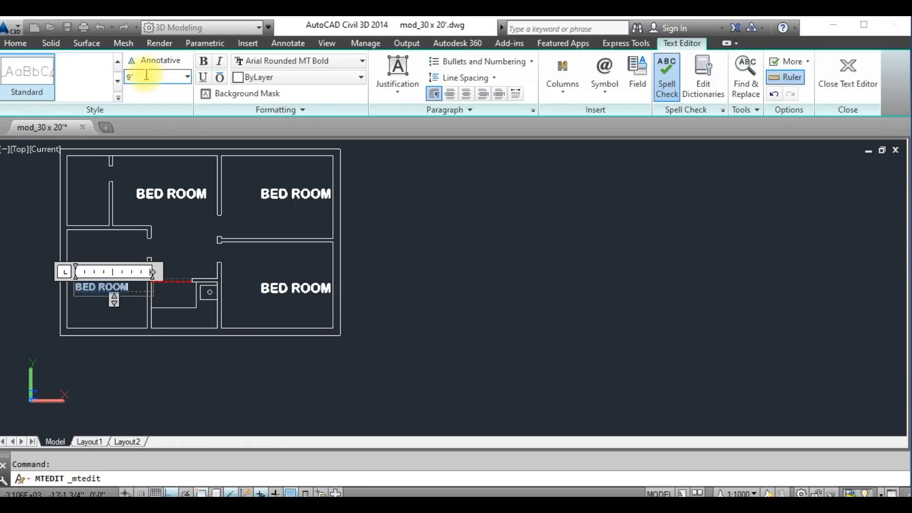
{"action": "left_click", "coordinate": [190, 254]}
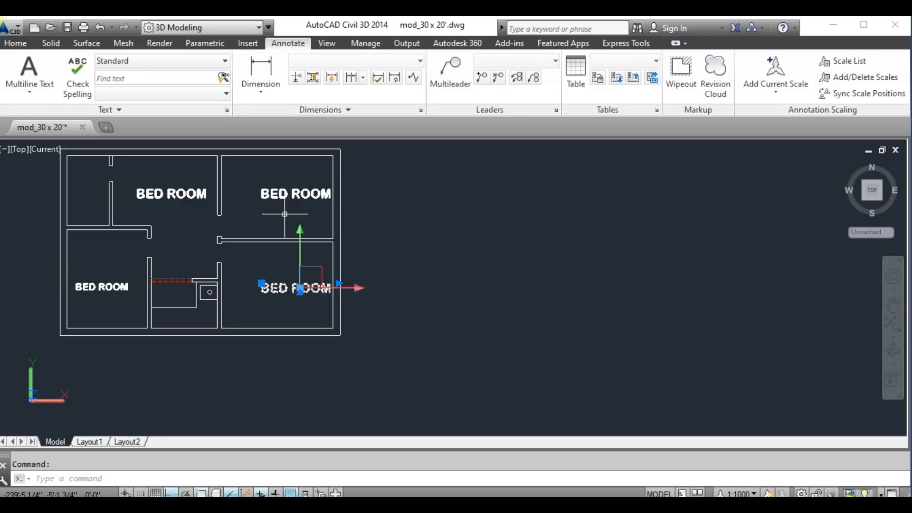
{"action": "right_click", "coordinate": [275, 192]}
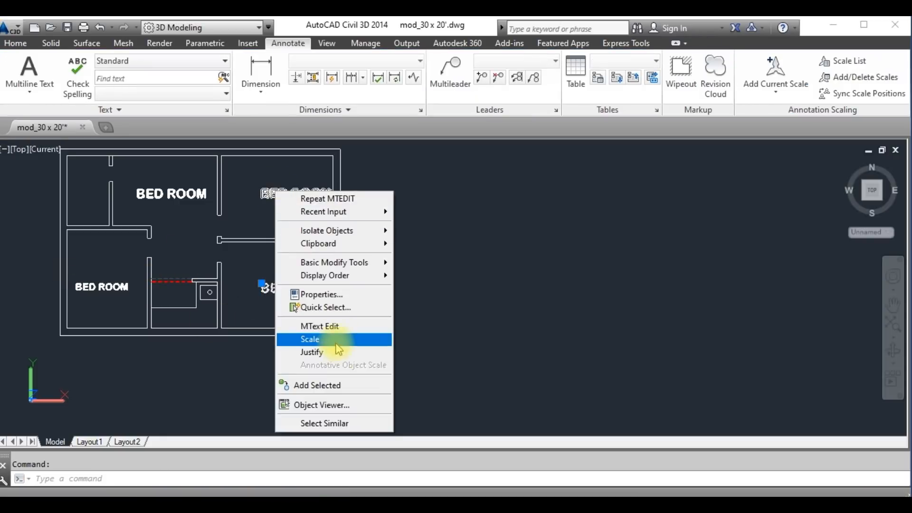
{"action": "left_click", "coordinate": [328, 307]}
{"action": "key", "text": "Escape"}
{"action": "left_click", "coordinate": [439, 255]}
{"action": "key", "text": "Escape"}
{"action": "key", "text": "Escape"}
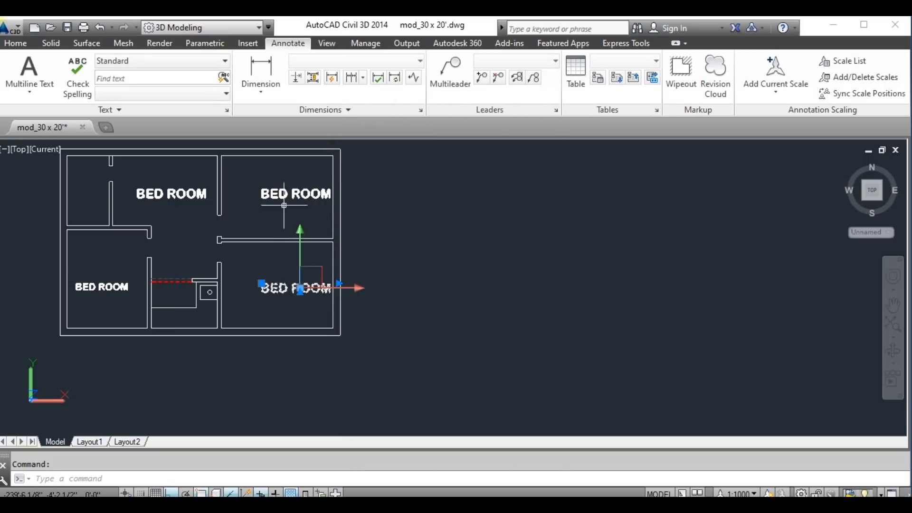
Set the text height of the BED ROOM labels in both right-hand rooms to 9"
{"action": "double_click", "coordinate": [299, 288]}
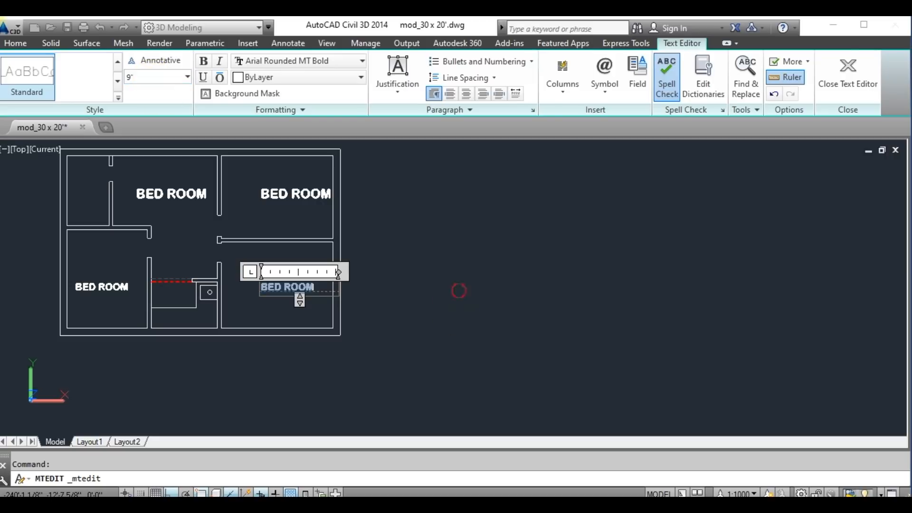
{"action": "left_click", "coordinate": [459, 291]}
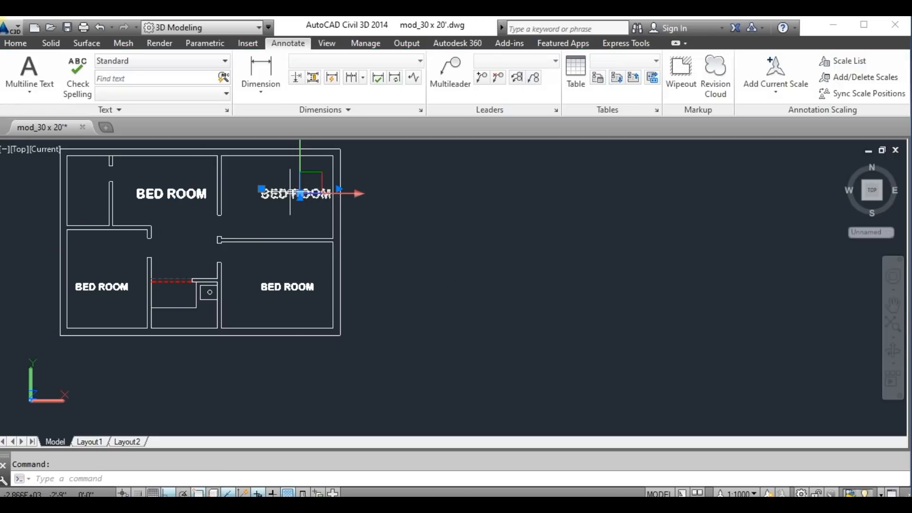
{"action": "double_click", "coordinate": [285, 202]}
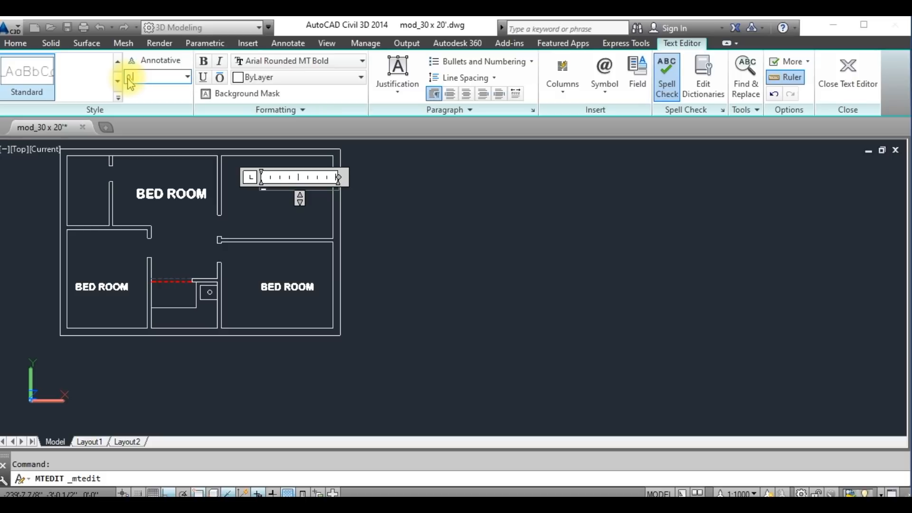
{"action": "left_click", "coordinate": [558, 281]}
Replace the upper-middle room's label with a copy of the upper-right BED ROOM label, and place another copy in the upper-left room
{"action": "left_click", "coordinate": [146, 195]}
{"action": "key", "text": "Delete"}
{"action": "type", "text": "co"}
{"action": "key", "text": "Return"}
{"action": "left_click", "coordinate": [269, 193]}
{"action": "key", "text": "Return"}
{"action": "left_click", "coordinate": [269, 192]}
{"action": "left_click", "coordinate": [151, 191]}
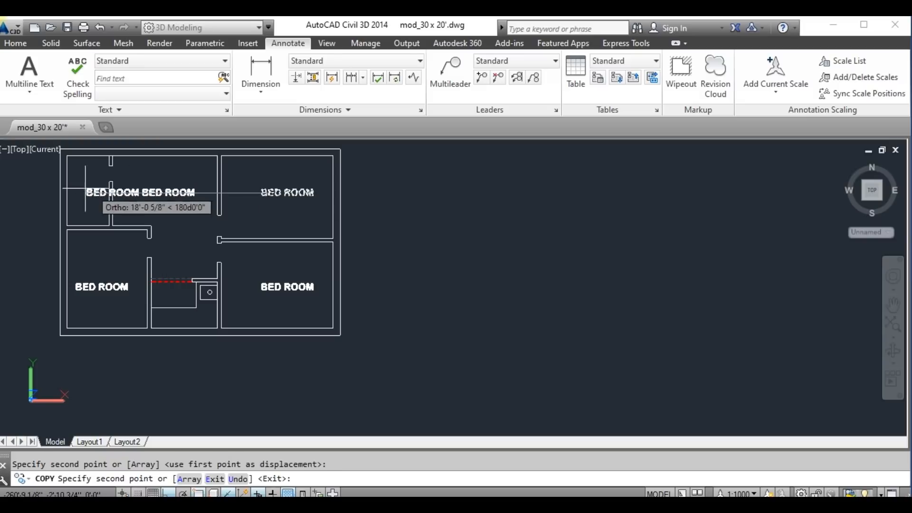
{"action": "scroll", "coordinate": [78, 180], "scroll_direction": "up", "scroll_amount": 2}
{"action": "left_click", "coordinate": [77, 181]}
{"action": "key", "text": "Return"}
Shift the upper-left room's BED ROOM label to the left and reduce its text height
{"action": "left_click", "coordinate": [88, 195]}
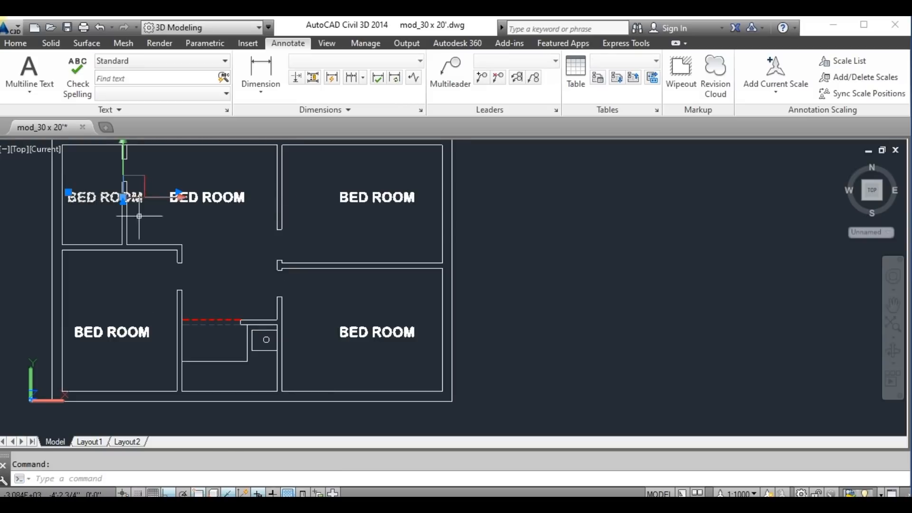
{"action": "left_click", "coordinate": [179, 197]}
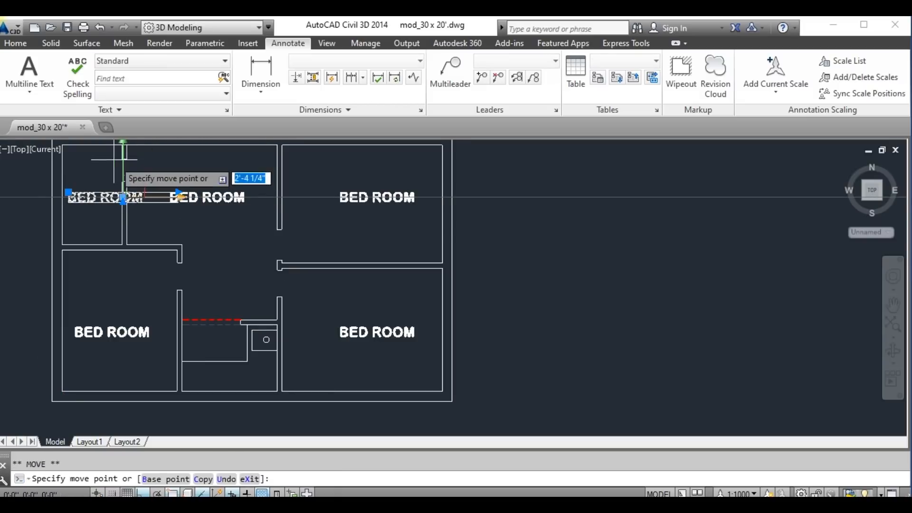
{"action": "left_click", "coordinate": [96, 190]}
{"action": "double_click", "coordinate": [85, 198]}
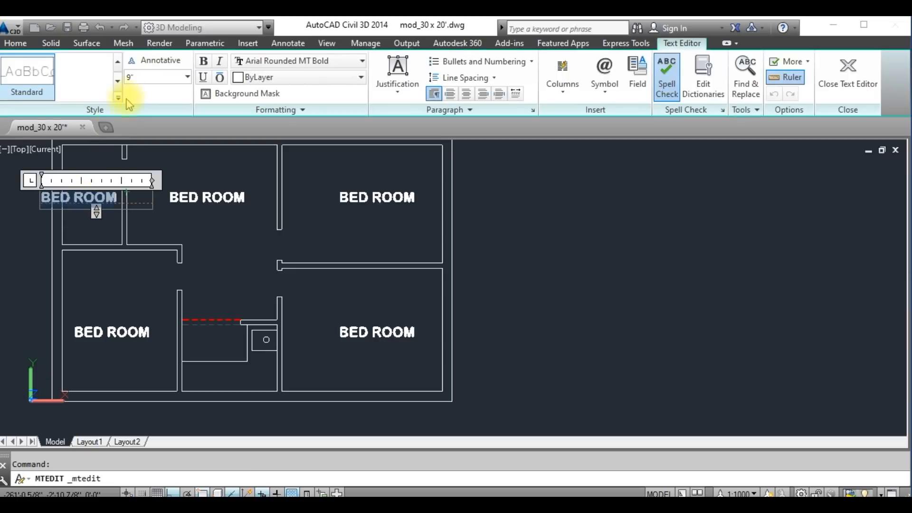
{"action": "left_click", "coordinate": [112, 158]}
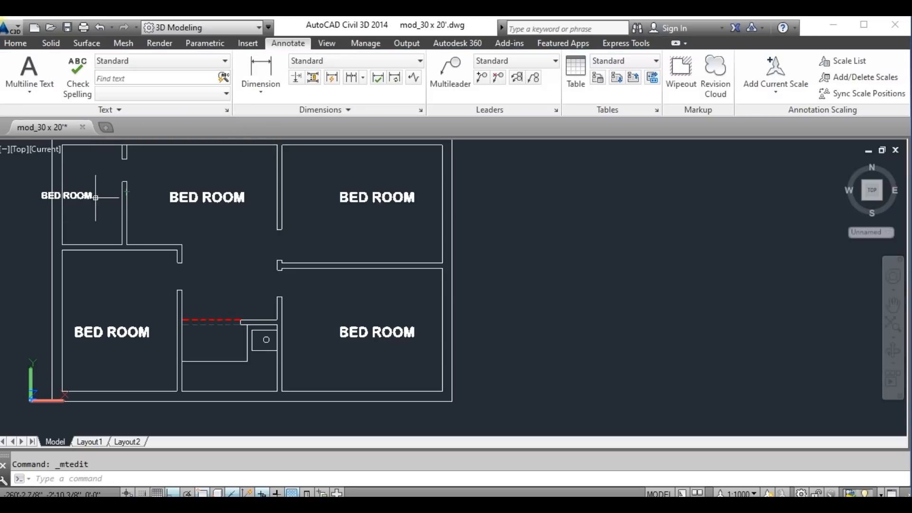
{"action": "left_click", "coordinate": [96, 197]}
{"action": "left_click", "coordinate": [114, 195]}
{"action": "left_click", "coordinate": [42, 193]}
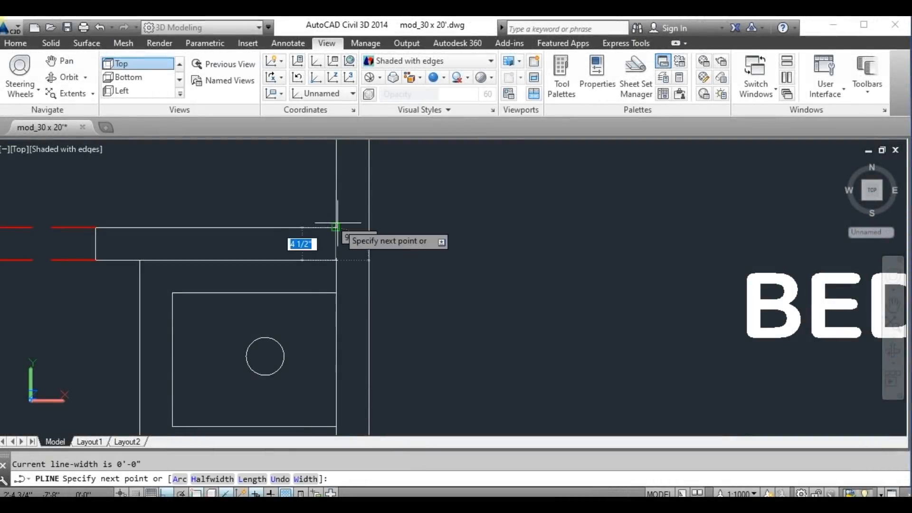
Finish the short polyline closing the kitchen stub wall where it meets the hall's right wall
{"action": "left_click", "coordinate": [338, 225]}
{"action": "right_click", "coordinate": [417, 214]}
{"action": "left_click", "coordinate": [419, 218]}
Draw a short polyline closing the lower end of the Toilet/Bath wall where it meets the horizontal partition
{"action": "scroll", "coordinate": [417, 243], "scroll_direction": "down", "scroll_amount": 3}
{"action": "scroll", "coordinate": [351, 293], "scroll_direction": "down", "scroll_amount": 3}
{"action": "scroll", "coordinate": [338, 302], "scroll_direction": "up", "scroll_amount": 5}
{"action": "scroll", "coordinate": [220, 198], "scroll_direction": "down", "scroll_amount": 2}
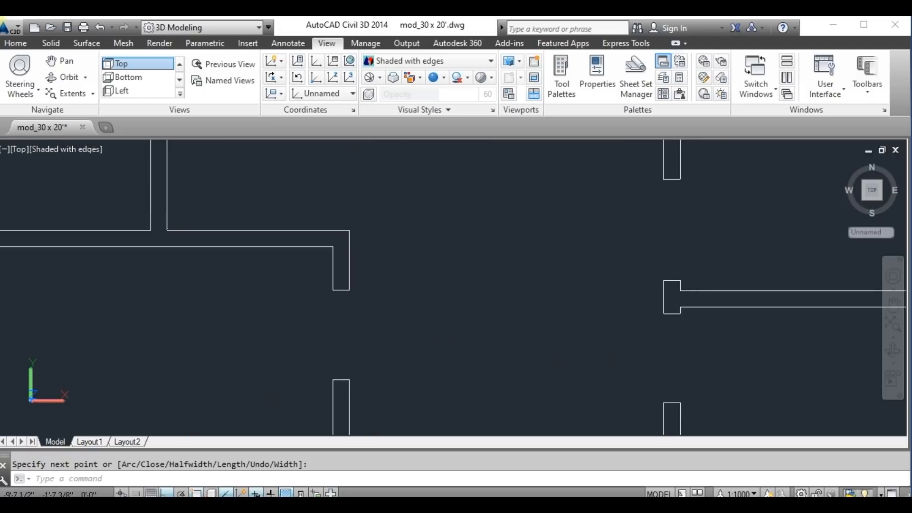
{"action": "scroll", "coordinate": [254, 231], "scroll_direction": "down", "scroll_amount": 2}
{"action": "scroll", "coordinate": [332, 427], "scroll_direction": "down", "scroll_amount": 1}
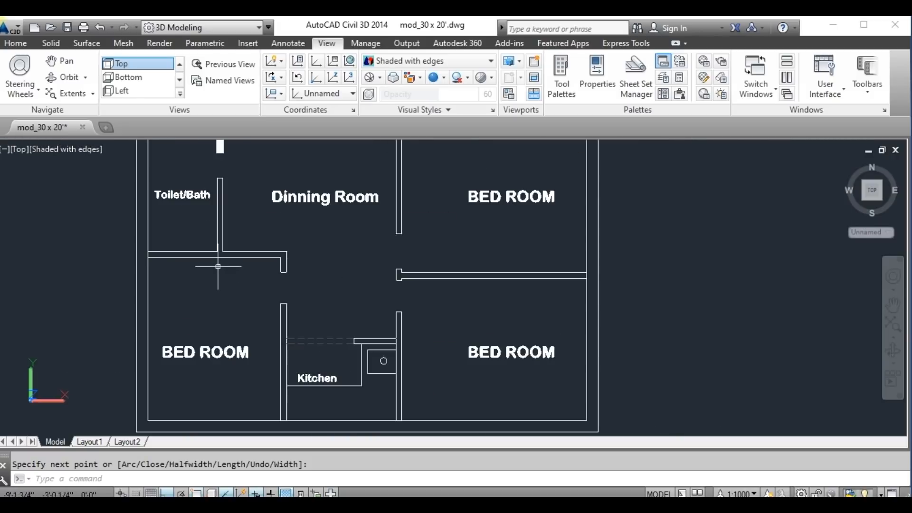
{"action": "right_click", "coordinate": [250, 214]}
{"action": "left_click", "coordinate": [269, 224]}
{"action": "scroll", "coordinate": [223, 251], "scroll_direction": "up", "scroll_amount": 6}
{"action": "left_click", "coordinate": [199, 252]}
{"action": "left_click", "coordinate": [223, 252]}
{"action": "right_click", "coordinate": [282, 212]}
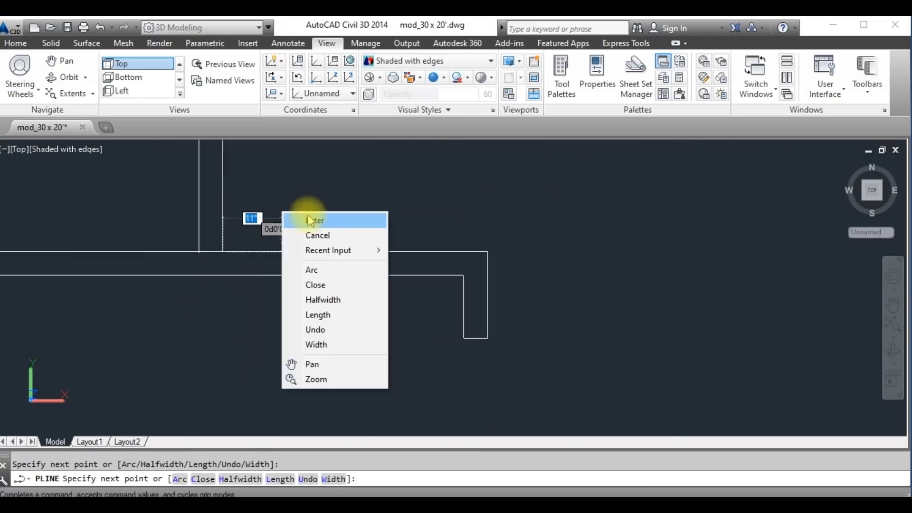
{"action": "left_click", "coordinate": [309, 221]}
Presspull the wall between the Dinning Room and the upper-right bedroom to a height of 10'
{"action": "scroll", "coordinate": [188, 316], "scroll_direction": "down", "scroll_amount": 6}
{"action": "scroll", "coordinate": [305, 287], "scroll_direction": "down", "scroll_amount": 1}
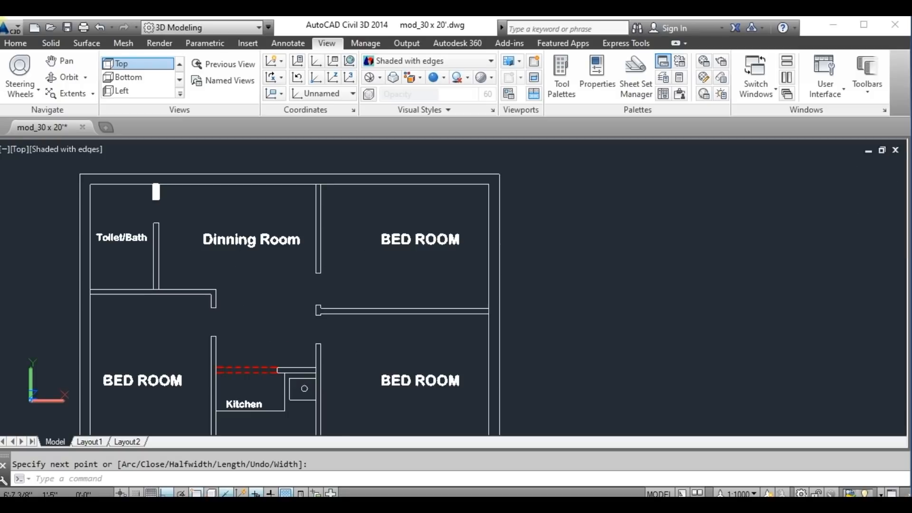
{"action": "key", "text": "Escape"}
{"action": "type", "text": "pre"}
{"action": "key", "text": "Return"}
{"action": "scroll", "coordinate": [333, 285], "scroll_direction": "up", "scroll_amount": 8}
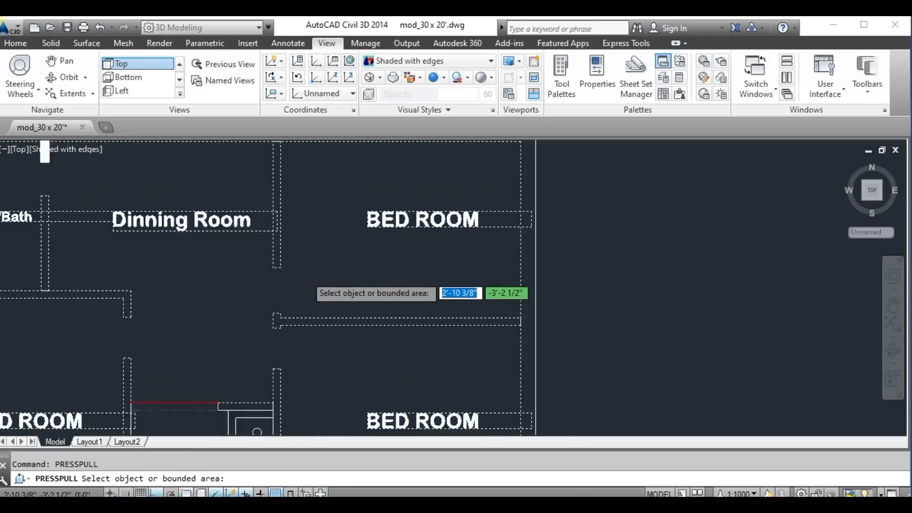
{"action": "left_click", "coordinate": [189, 228]}
{"action": "type", "text": "10"}
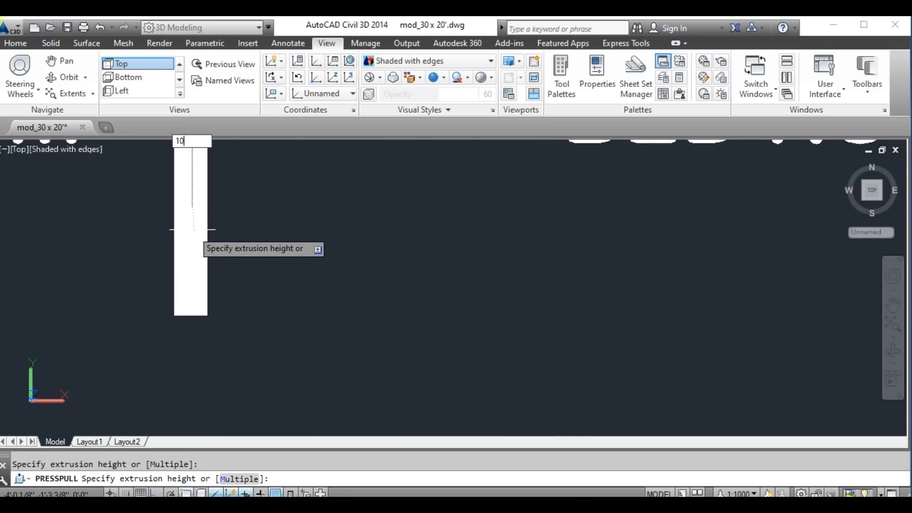
{"action": "type", "text": "'"}
{"action": "key", "text": "Return"}
Presspull the horizontal partition between the two right-hand bedrooms to a height of 10'
{"action": "scroll", "coordinate": [266, 226], "scroll_direction": "down", "scroll_amount": 8}
{"action": "scroll", "coordinate": [321, 309], "scroll_direction": "up", "scroll_amount": 6}
{"action": "left_click", "coordinate": [321, 309]}
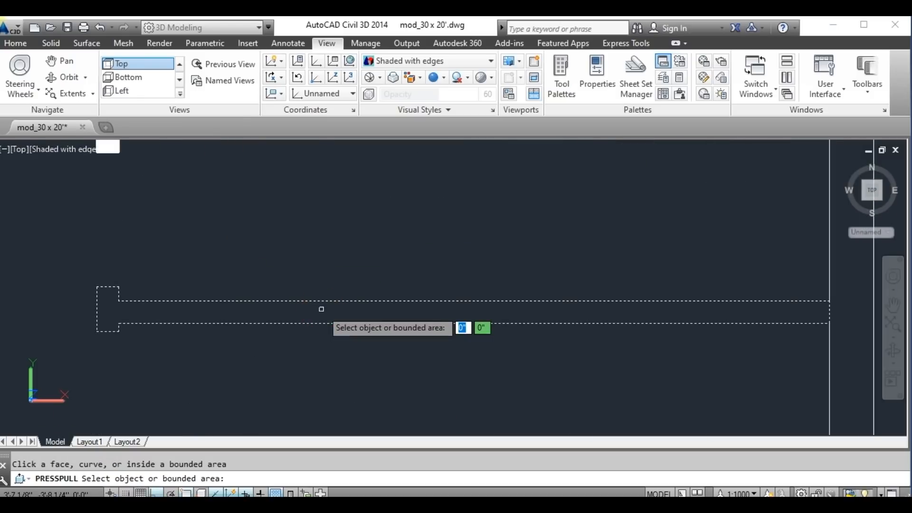
{"action": "left_click", "coordinate": [373, 309]}
{"action": "type", "text": "10'"}
{"action": "key", "text": "Return"}
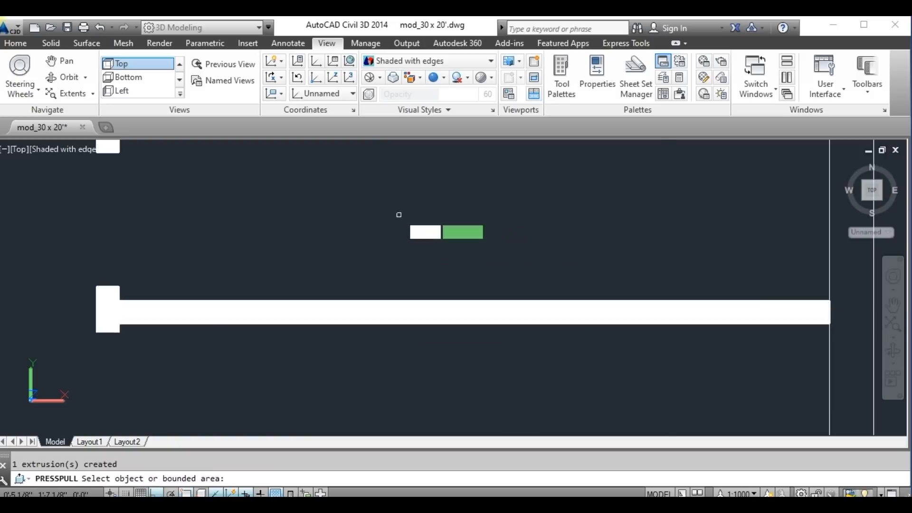
Presspull the outer perimeter wall of the house to a height of 10'
{"action": "scroll", "coordinate": [399, 214], "scroll_direction": "down", "scroll_amount": 6}
{"action": "scroll", "coordinate": [373, 383], "scroll_direction": "up", "scroll_amount": 4}
{"action": "left_click", "coordinate": [372, 384]}
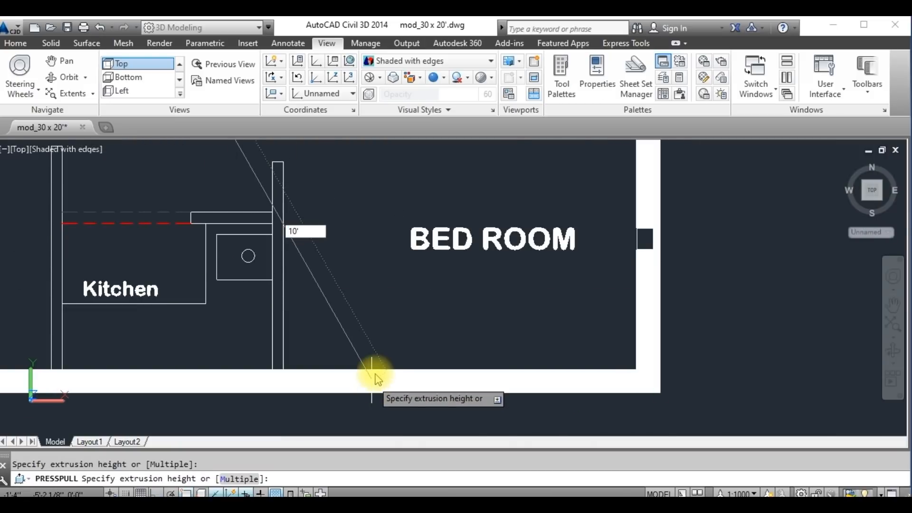
{"action": "key", "text": "Return"}
{"action": "scroll", "coordinate": [307, 285], "scroll_direction": "down", "scroll_amount": 5}
{"action": "scroll", "coordinate": [300, 287], "scroll_direction": "up", "scroll_amount": 6}
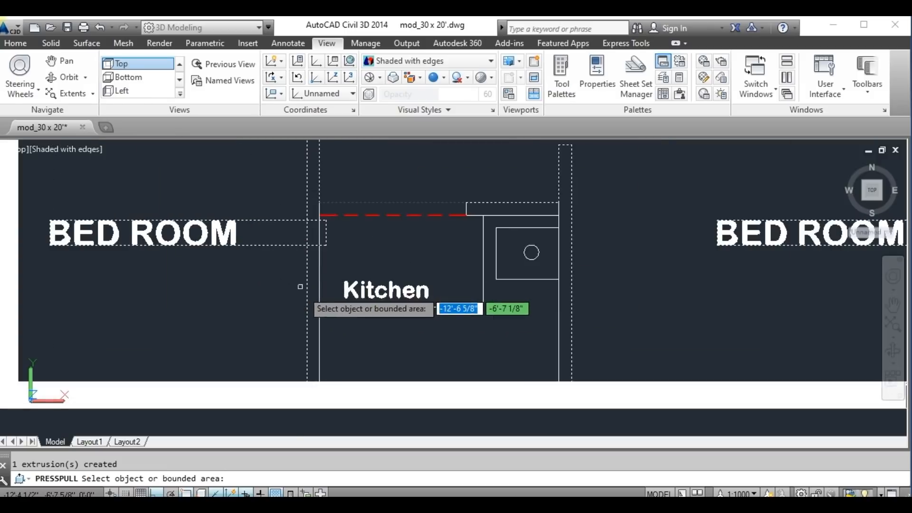
Presspull the vertical wall between the lower-left bedroom and the Kitchen to a height of 10'
{"action": "scroll", "coordinate": [300, 287], "scroll_direction": "up", "scroll_amount": 2}
{"action": "left_click", "coordinate": [302, 285]}
{"action": "type", "text": "10'"}
{"action": "key", "text": "Return"}
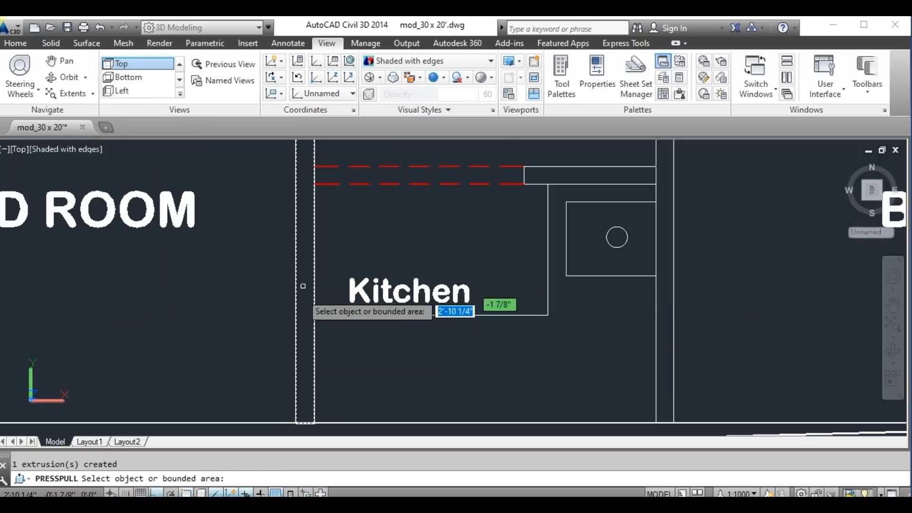
Presspull the short horizontal kitchen wall above the sink to a height of 10'
{"action": "scroll", "coordinate": [303, 286], "scroll_direction": "down", "scroll_amount": 3}
{"action": "scroll", "coordinate": [520, 245], "scroll_direction": "up", "scroll_amount": 5}
{"action": "left_click", "coordinate": [501, 208]}
{"action": "type", "text": "10'"}
{"action": "key", "text": "Return"}
{"action": "scroll", "coordinate": [557, 280], "scroll_direction": "down", "scroll_amount": 5}
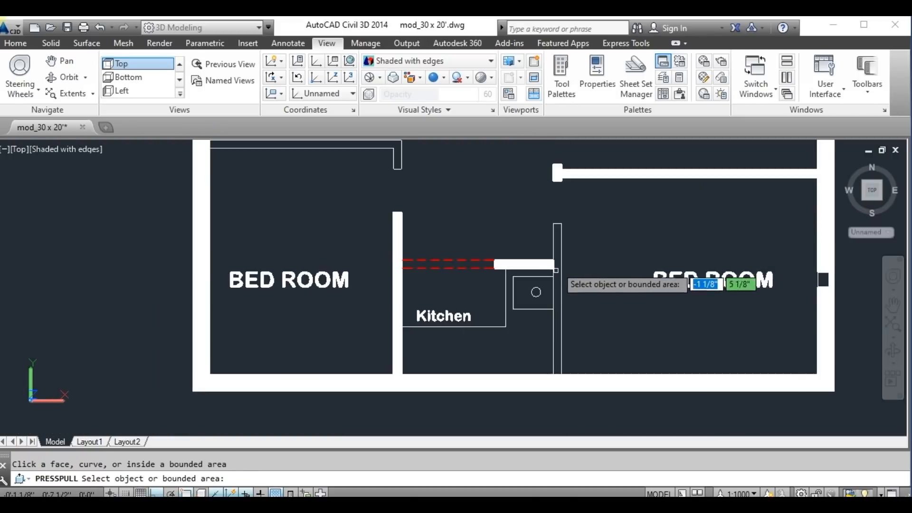
Presspull the vertical wall between the Kitchen and the lower-right bedroom to a height of 10'
{"action": "scroll", "coordinate": [559, 259], "scroll_direction": "up", "scroll_amount": 2}
{"action": "left_click", "coordinate": [559, 239]}
{"action": "type", "text": "10'"}
{"action": "key", "text": "Return"}
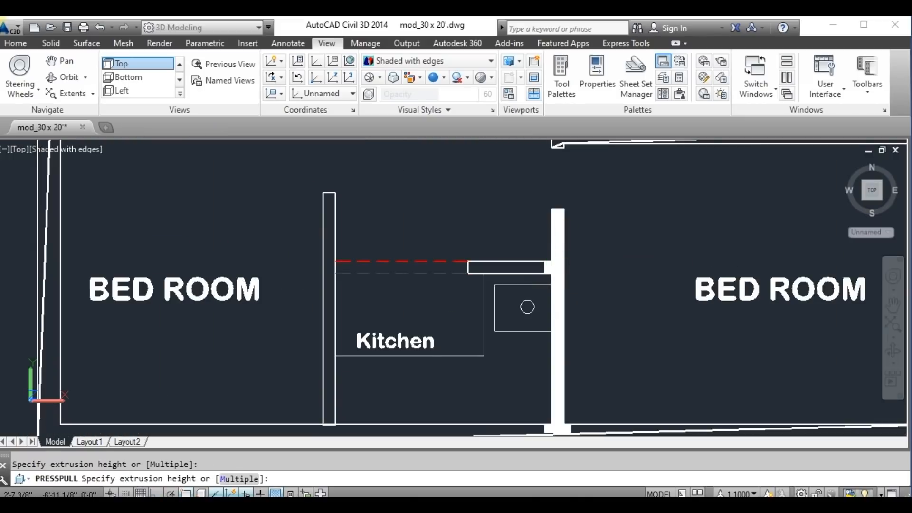
Presspull the L-shaped partition between the Toilet/Bath and the bedroom below it to a height of 10'
{"action": "scroll", "coordinate": [469, 395], "scroll_direction": "down", "scroll_amount": 5}
{"action": "scroll", "coordinate": [430, 328], "scroll_direction": "up", "scroll_amount": 8}
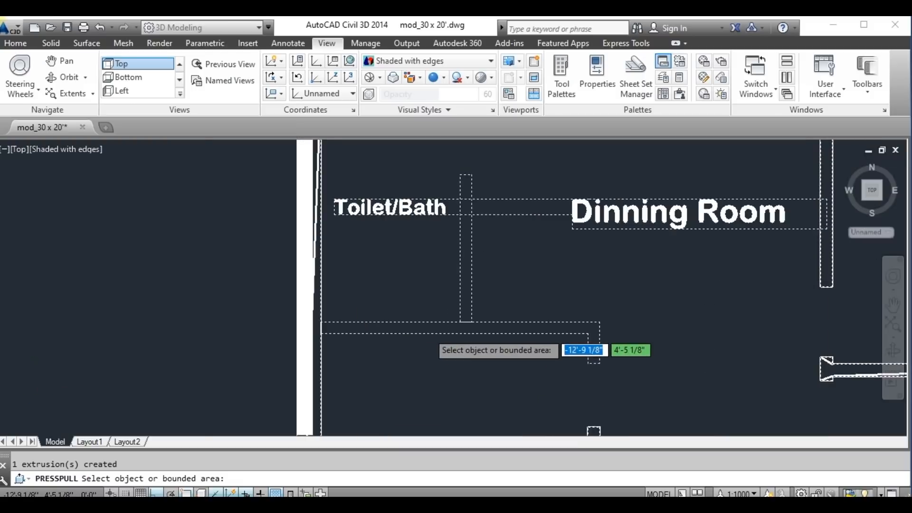
{"action": "left_click", "coordinate": [429, 320]}
{"action": "type", "text": "10'"}
{"action": "key", "text": "Return"}
{"action": "scroll", "coordinate": [424, 319], "scroll_direction": "down", "scroll_amount": 5}
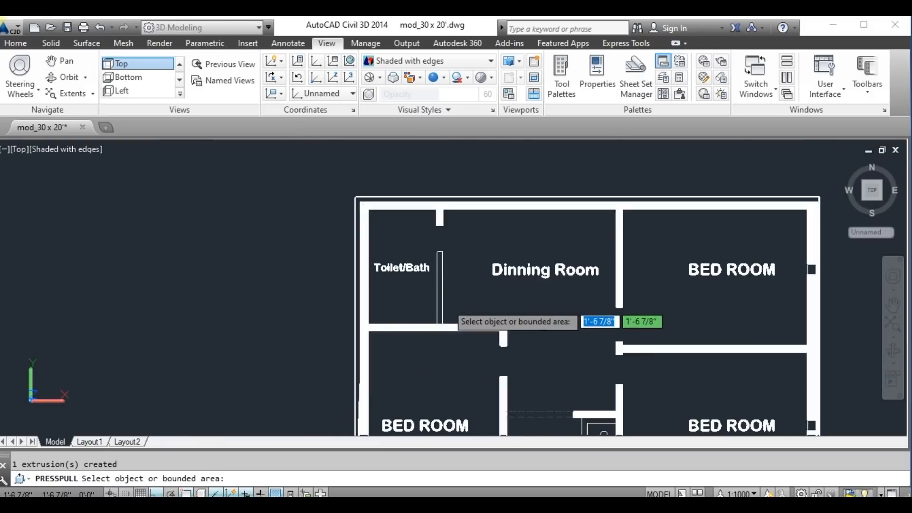
Presspull the long partition piece between the Toilet/Bath and the Dinning Room to a height of 10'
{"action": "scroll", "coordinate": [444, 301], "scroll_direction": "up", "scroll_amount": 6}
{"action": "left_click", "coordinate": [427, 273]}
{"action": "type", "text": "10"}
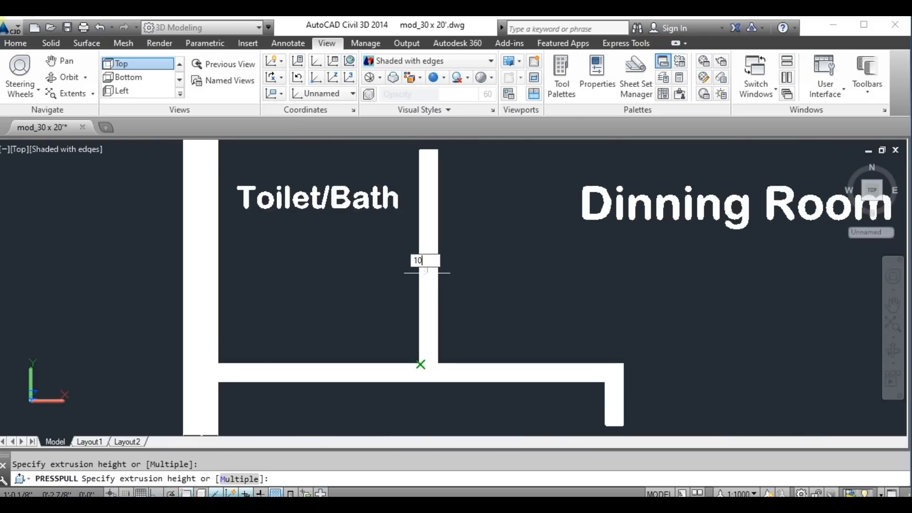
{"action": "type", "text": "'"}
{"action": "key", "text": "Return"}
{"action": "scroll", "coordinate": [475, 289], "scroll_direction": "down", "scroll_amount": 4}
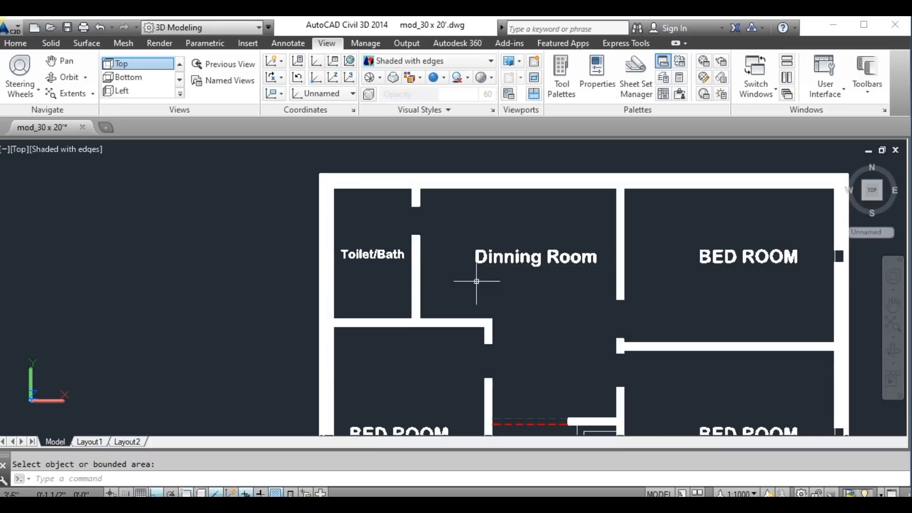
Save the drawing and select the outer perimeter wall
{"action": "key", "text": "ctrl+s"}
{"action": "scroll", "coordinate": [442, 256], "scroll_direction": "down", "scroll_amount": 6}
{"action": "scroll", "coordinate": [442, 290], "scroll_direction": "up", "scroll_amount": 3}
{"action": "scroll", "coordinate": [439, 290], "scroll_direction": "up", "scroll_amount": 3}
{"action": "scroll", "coordinate": [122, 256], "scroll_direction": "down", "scroll_amount": 4}
{"action": "scroll", "coordinate": [247, 180], "scroll_direction": "up", "scroll_amount": 3}
{"action": "left_click", "coordinate": [247, 179]}
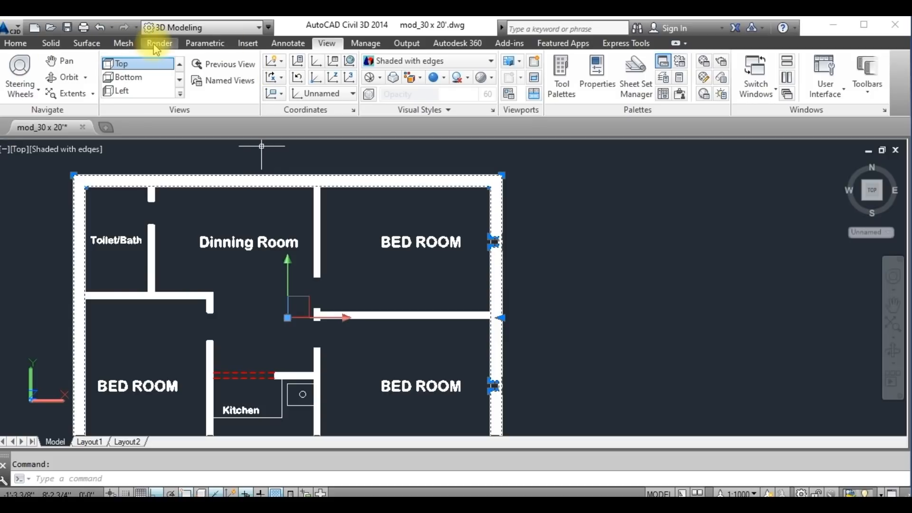
{"action": "left_click", "coordinate": [52, 43]}
{"action": "left_click", "coordinate": [77, 44]}
{"action": "left_click", "coordinate": [52, 43]}
{"action": "left_click", "coordinate": [326, 43]}
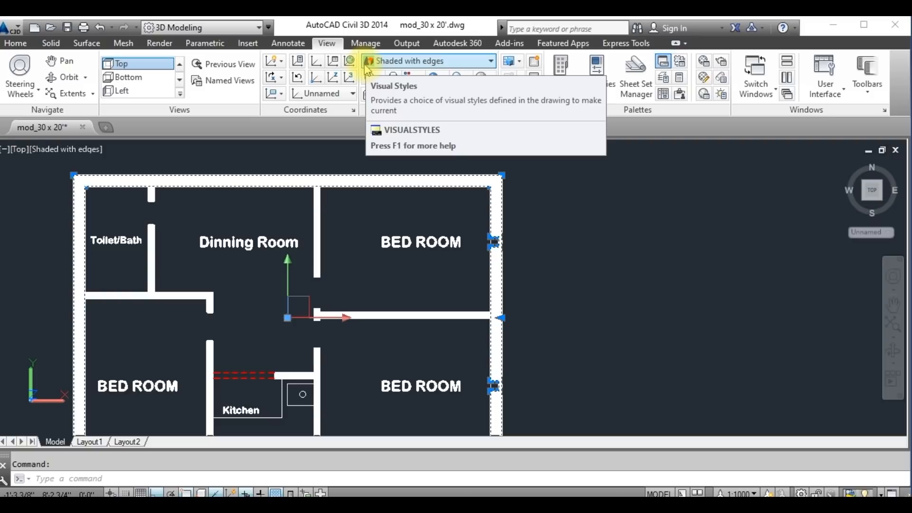
{"action": "left_click", "coordinate": [404, 61]}
{"action": "left_click", "coordinate": [400, 62]}
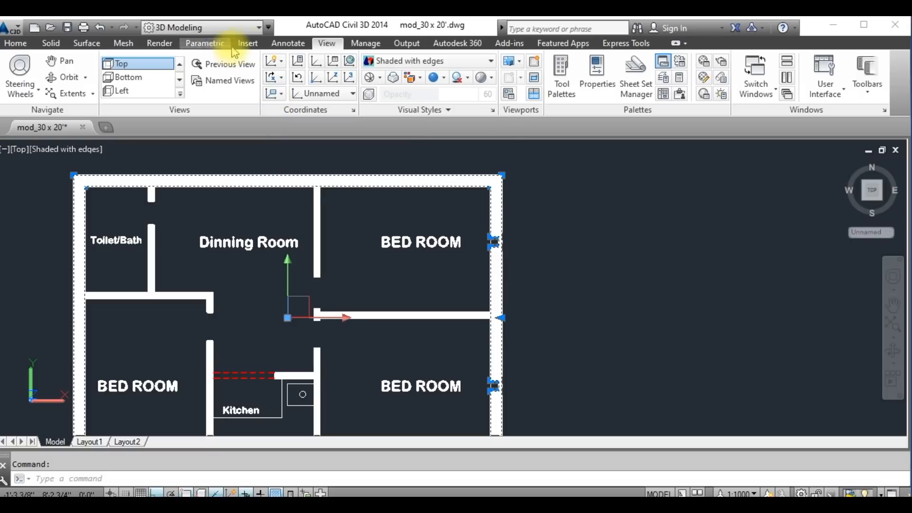
{"action": "left_click", "coordinate": [249, 46]}
{"action": "left_click", "coordinate": [203, 44]}
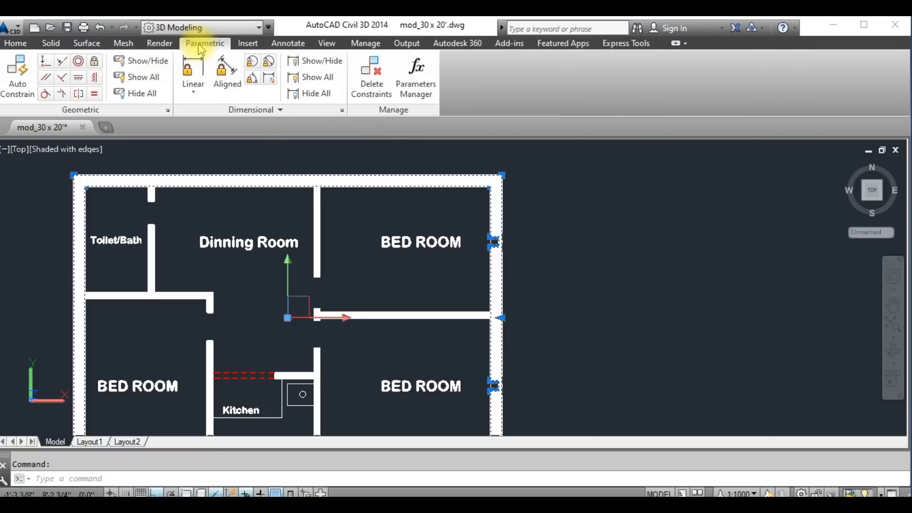
{"action": "left_click", "coordinate": [122, 44]}
Set the color property of the selected outer perimeter wall to Red
{"action": "right_click", "coordinate": [254, 177]}
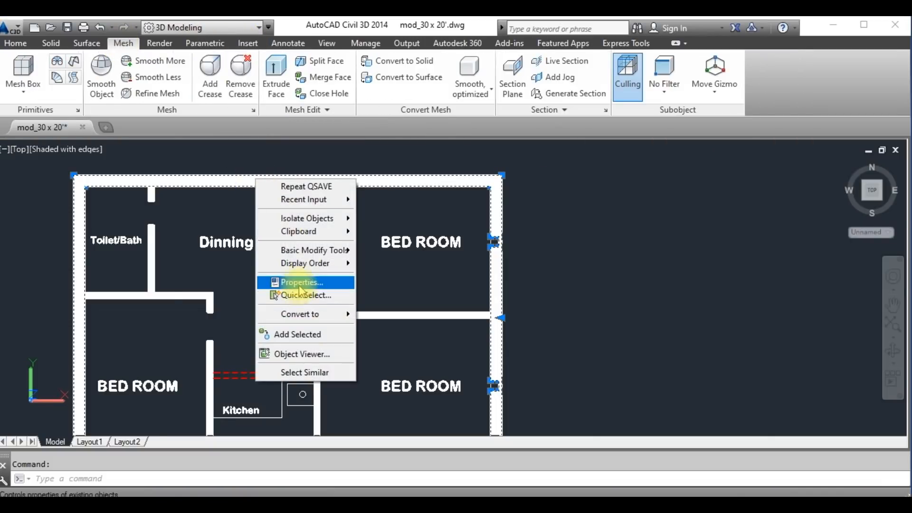
{"action": "left_click", "coordinate": [285, 279]}
{"action": "left_click", "coordinate": [118, 98]}
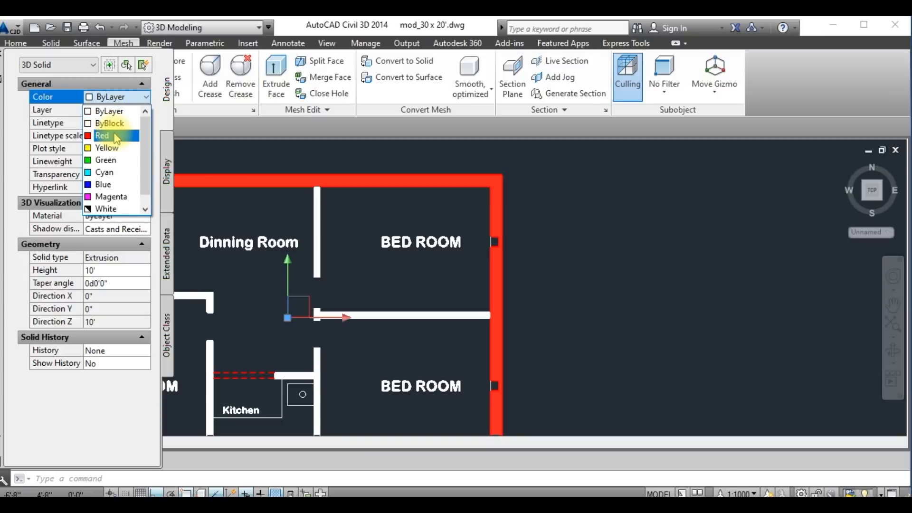
{"action": "left_click", "coordinate": [117, 137]}
{"action": "scroll", "coordinate": [651, 214], "scroll_direction": "down", "scroll_amount": 3}
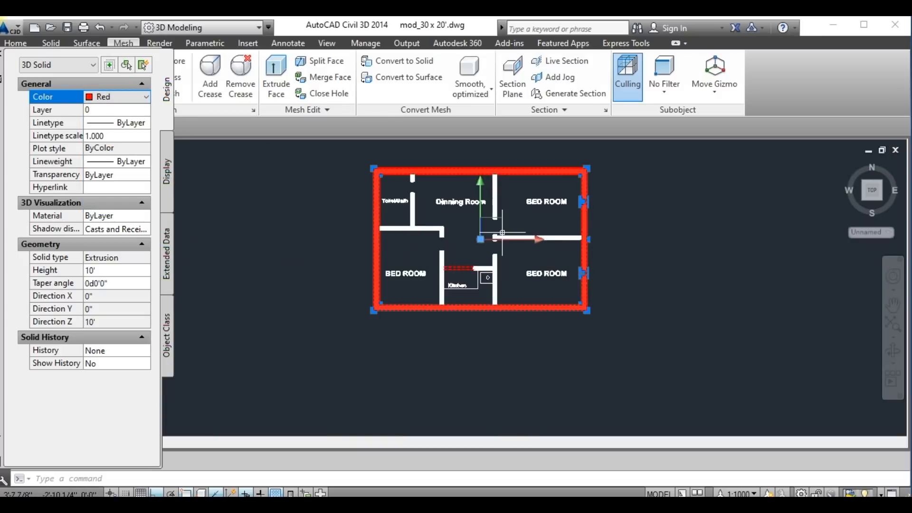
{"action": "key", "text": "Escape"}
Set the color of both partition pieces between the Toilet/Bath and the Dinning Room to Yellow
{"action": "scroll", "coordinate": [424, 222], "scroll_direction": "up", "scroll_amount": 4}
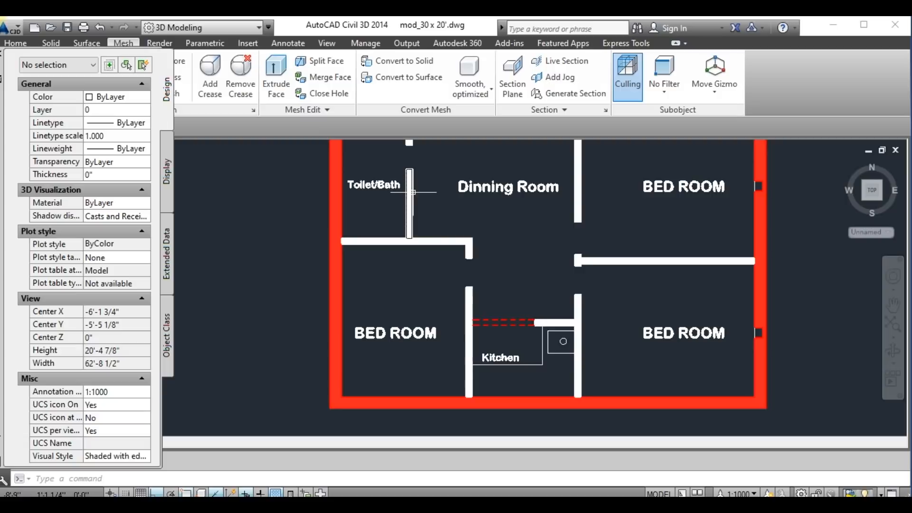
{"action": "left_click", "coordinate": [410, 194]}
{"action": "scroll", "coordinate": [412, 204], "scroll_direction": "down", "scroll_amount": 3}
{"action": "scroll", "coordinate": [413, 164], "scroll_direction": "up", "scroll_amount": 7}
{"action": "left_click", "coordinate": [415, 168]}
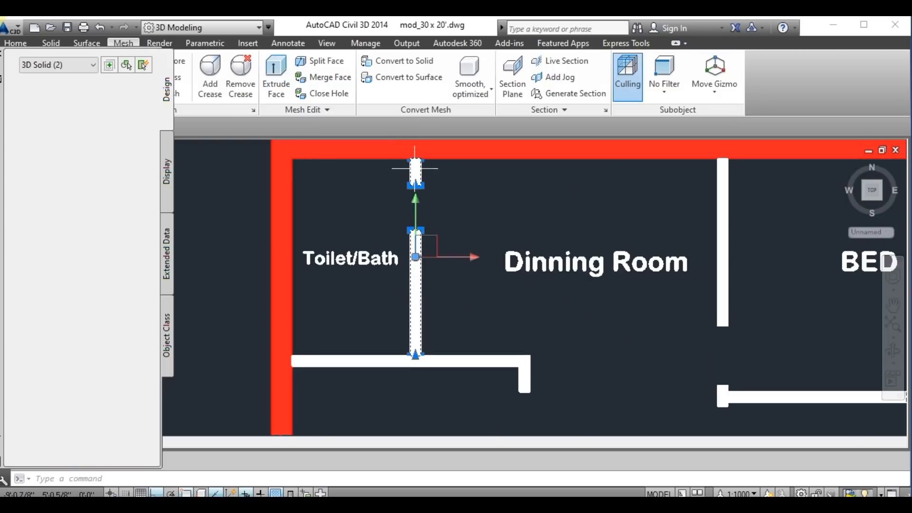
{"action": "left_click", "coordinate": [110, 100]}
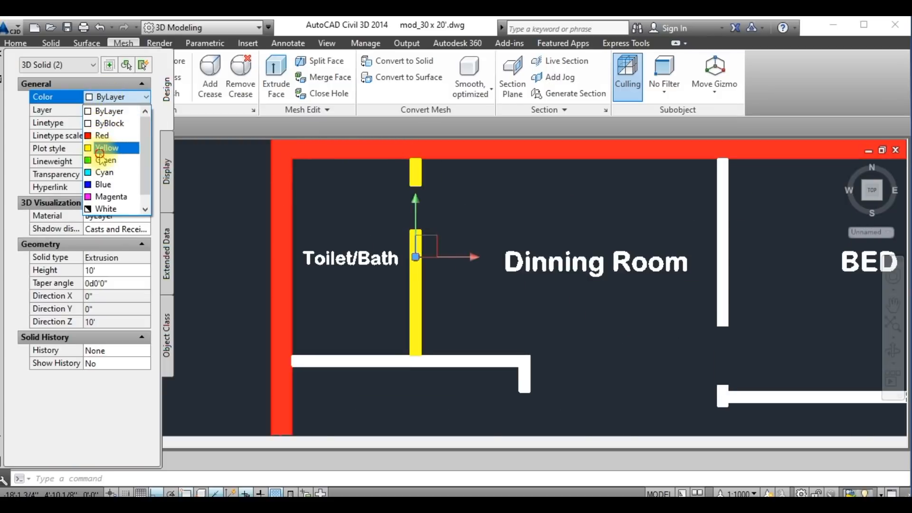
{"action": "left_click", "coordinate": [102, 151]}
{"action": "key", "text": "Escape"}
Set the color of the bedroom partitions, the L-shaped partition and both walls beside the Kitchen to Cyan
{"action": "scroll", "coordinate": [495, 206], "scroll_direction": "down", "scroll_amount": 3}
{"action": "scroll", "coordinate": [431, 248], "scroll_direction": "up", "scroll_amount": 4}
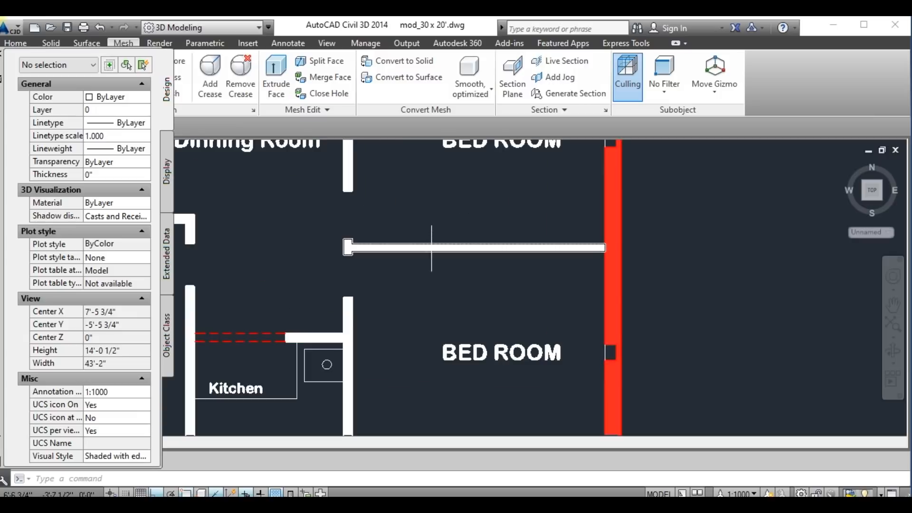
{"action": "left_click", "coordinate": [431, 248]}
{"action": "left_click", "coordinate": [348, 323]}
{"action": "scroll", "coordinate": [347, 243], "scroll_direction": "down", "scroll_amount": 3}
{"action": "scroll", "coordinate": [347, 242], "scroll_direction": "up", "scroll_amount": 4}
{"action": "scroll", "coordinate": [347, 242], "scroll_direction": "down", "scroll_amount": 3}
{"action": "scroll", "coordinate": [308, 260], "scroll_direction": "up", "scroll_amount": 4}
{"action": "left_click", "coordinate": [308, 260]}
{"action": "left_click", "coordinate": [376, 336]}
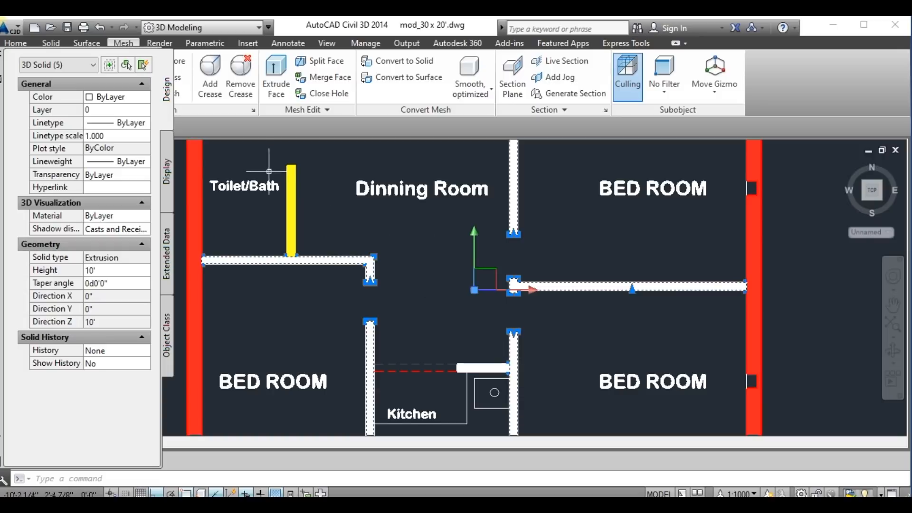
{"action": "left_click", "coordinate": [119, 100]}
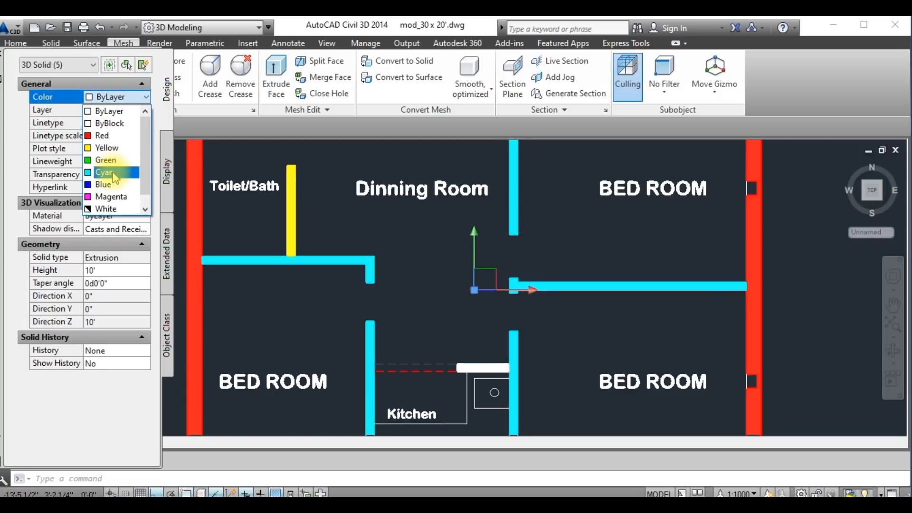
Set the color of the short kitchen wall above the sink to Blue
{"action": "scroll", "coordinate": [354, 229], "scroll_direction": "down", "scroll_amount": 2}
{"action": "scroll", "coordinate": [313, 230], "scroll_direction": "up", "scroll_amount": 3}
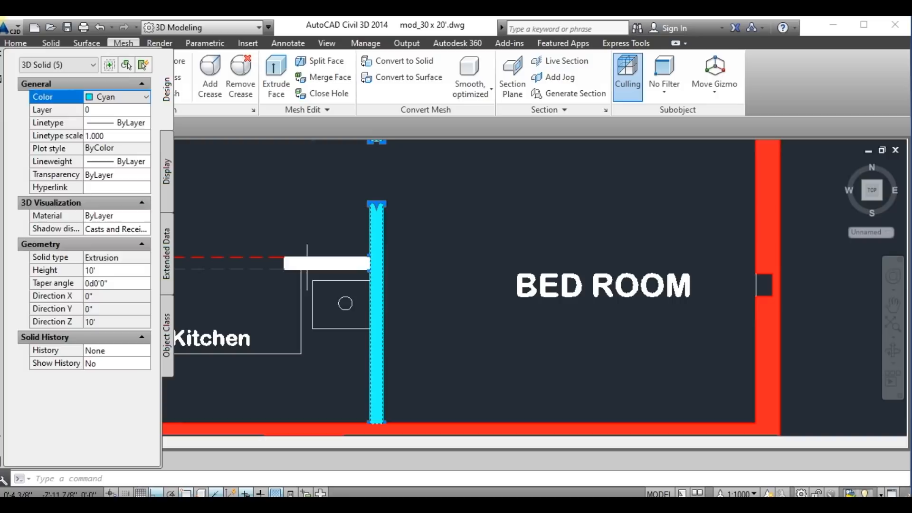
{"action": "key", "text": "Escape"}
{"action": "left_click", "coordinate": [307, 266]}
{"action": "left_click", "coordinate": [128, 98]}
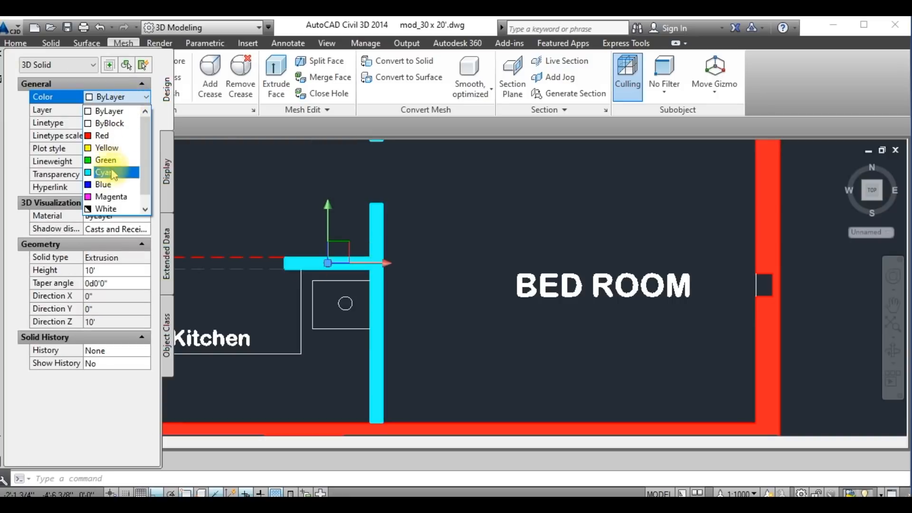
{"action": "left_click", "coordinate": [109, 181]}
{"action": "scroll", "coordinate": [483, 230], "scroll_direction": "down", "scroll_amount": 5}
{"action": "key", "text": "Escape"}
{"action": "scroll", "coordinate": [456, 214], "scroll_direction": "down", "scroll_amount": 2}
{"action": "scroll", "coordinate": [433, 189], "scroll_direction": "up", "scroll_amount": 4}
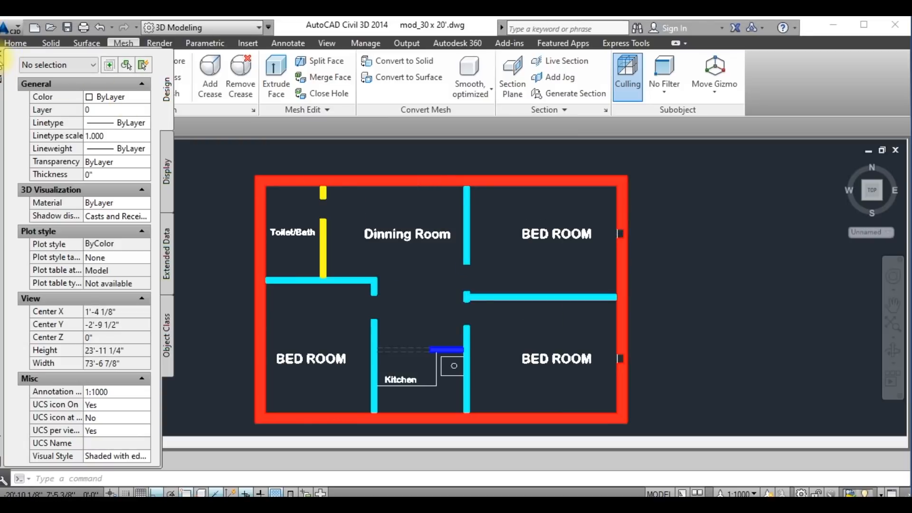
Close the object properties and examine the colored walls from the NW Isometric and NE Isometric views
{"action": "left_click", "coordinate": [153, 175]}
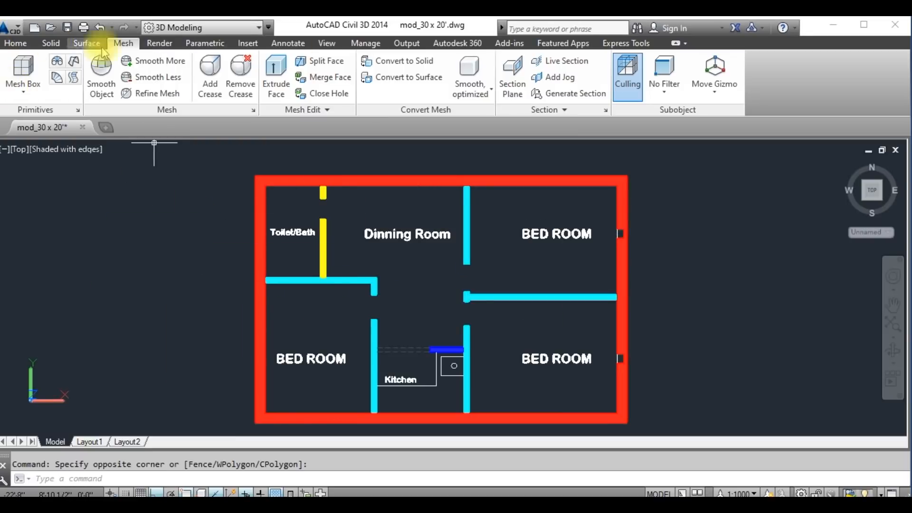
{"action": "left_click", "coordinate": [327, 44]}
{"action": "left_click", "coordinate": [180, 81]}
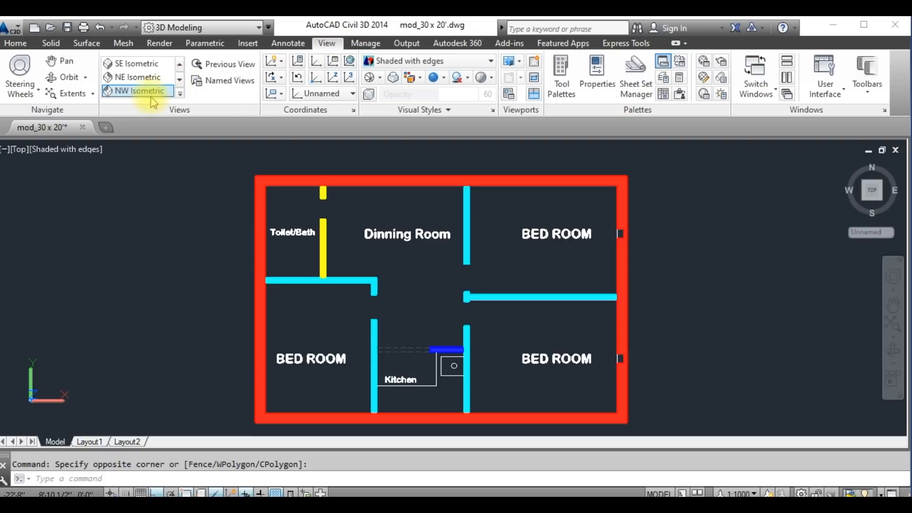
{"action": "left_click", "coordinate": [150, 91]}
{"action": "scroll", "coordinate": [539, 350], "scroll_direction": "up", "scroll_amount": 5}
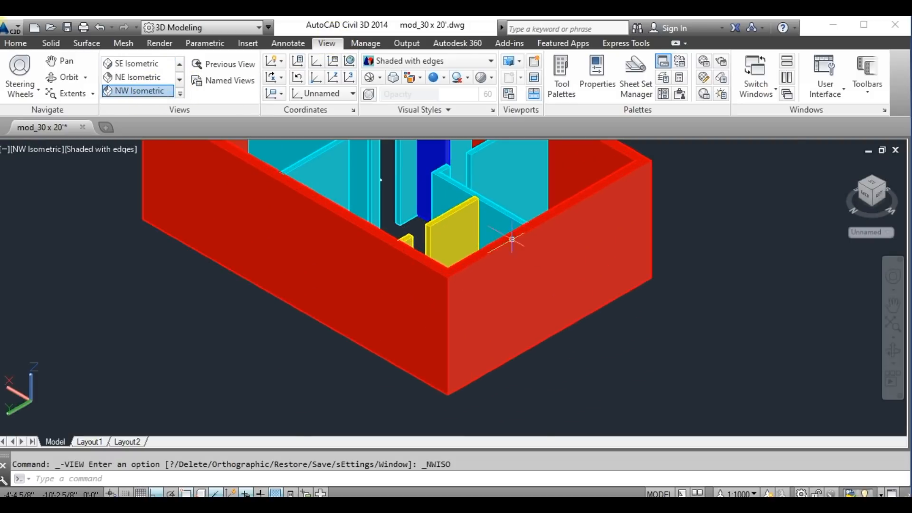
{"action": "scroll", "coordinate": [469, 182], "scroll_direction": "down", "scroll_amount": 3}
{"action": "scroll", "coordinate": [469, 182], "scroll_direction": "up", "scroll_amount": 3}
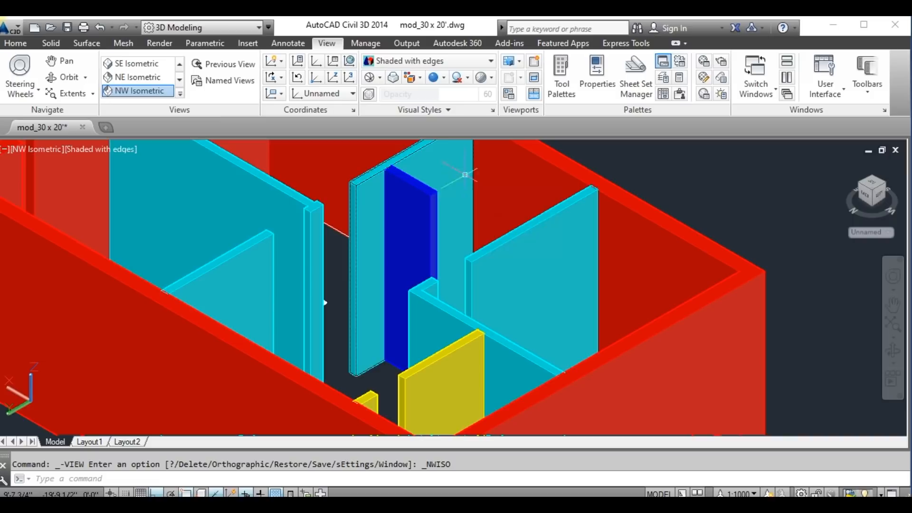
{"action": "left_click", "coordinate": [160, 79]}
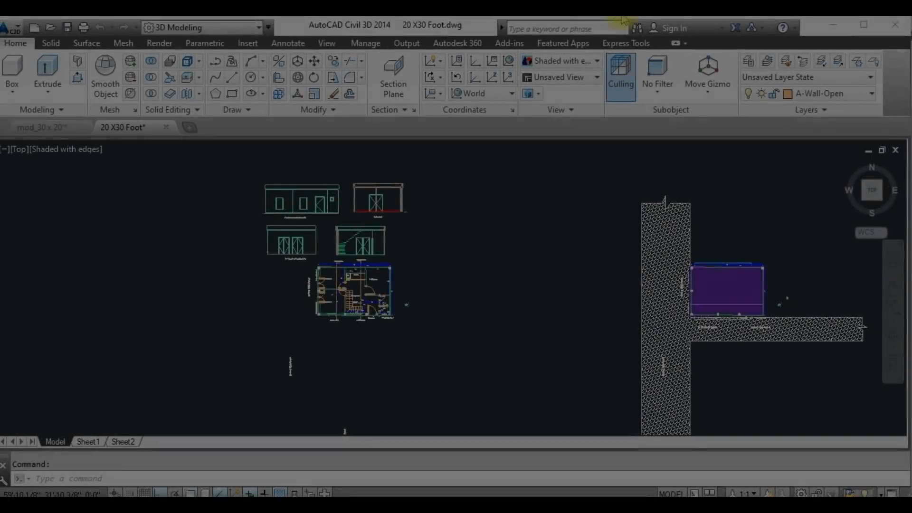
Examine the elevations and sections above the floor plan in the 20 X30 Foot drawing
{"action": "scroll", "coordinate": [333, 212], "scroll_direction": "up", "scroll_amount": 5}
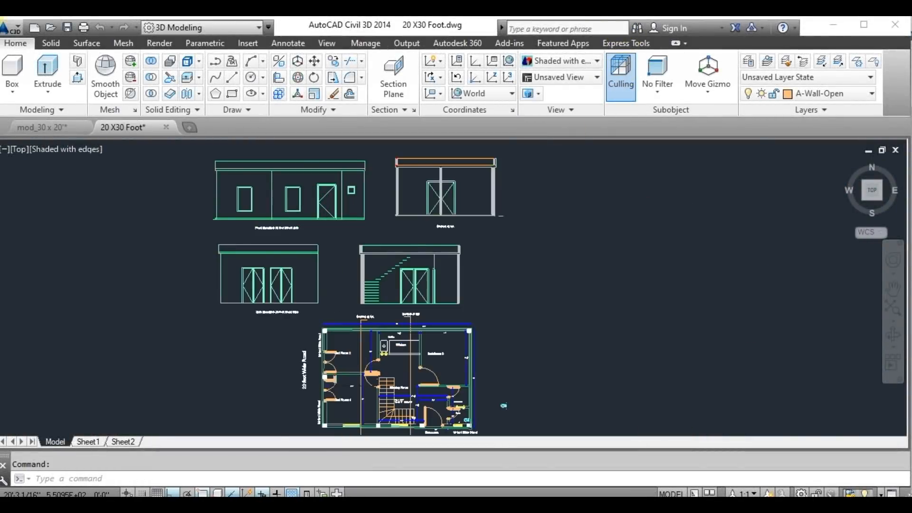
{"action": "scroll", "coordinate": [236, 204], "scroll_direction": "down", "scroll_amount": 3}
{"action": "scroll", "coordinate": [228, 242], "scroll_direction": "up", "scroll_amount": 8}
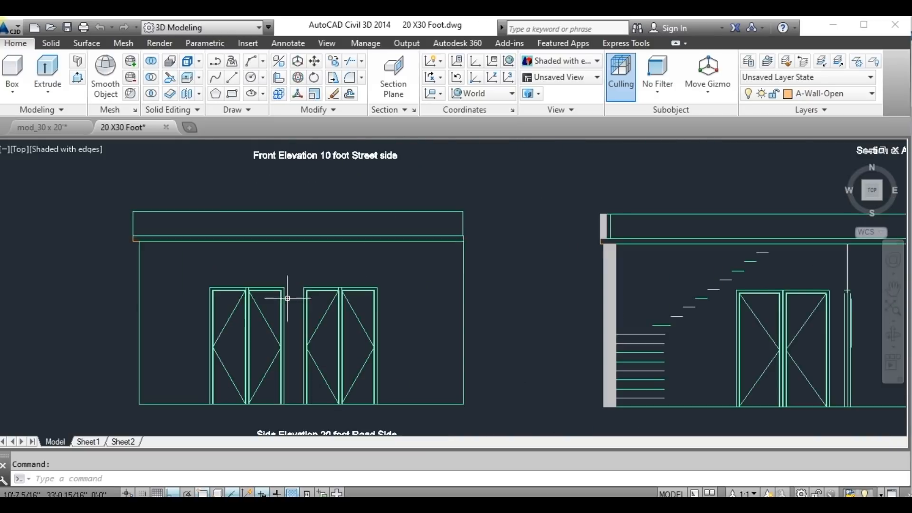
{"action": "scroll", "coordinate": [383, 295], "scroll_direction": "down", "scroll_amount": 3}
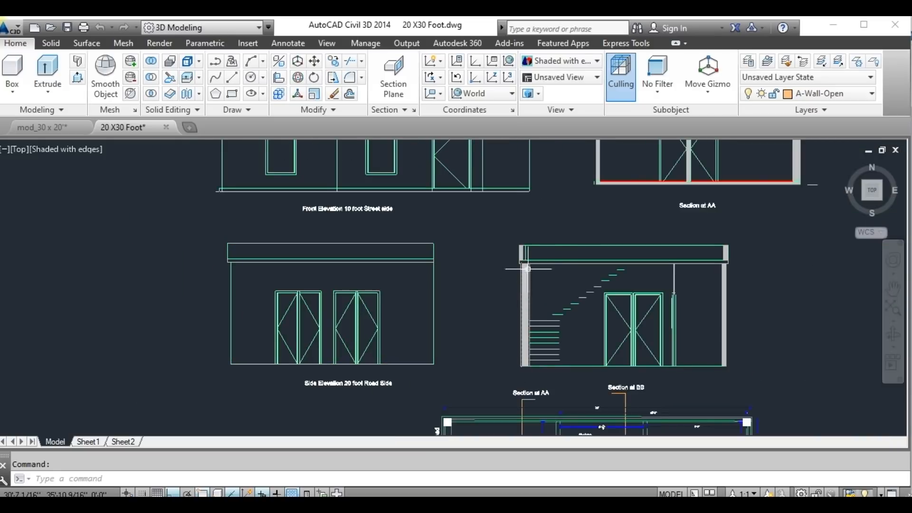
{"action": "scroll", "coordinate": [676, 230], "scroll_direction": "up", "scroll_amount": 3}
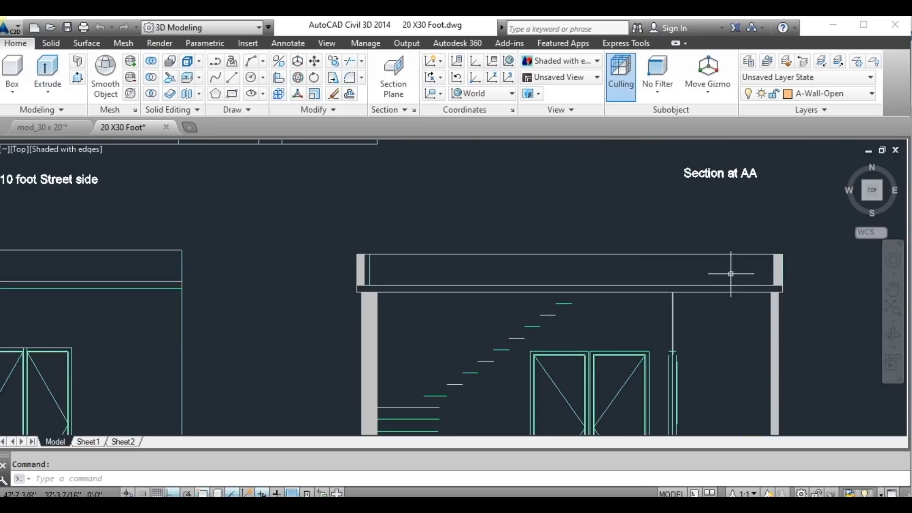
{"action": "scroll", "coordinate": [426, 261], "scroll_direction": "up", "scroll_amount": 1}
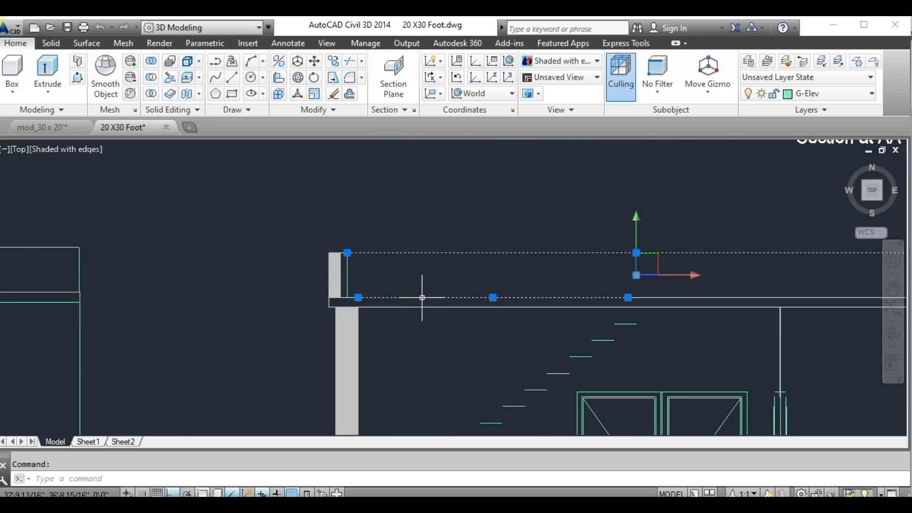
Hatch the parapet area between the end walls above the roof slab in Section at BB with the SOLID pattern
{"action": "scroll", "coordinate": [376, 289], "scroll_direction": "up", "scroll_amount": 1}
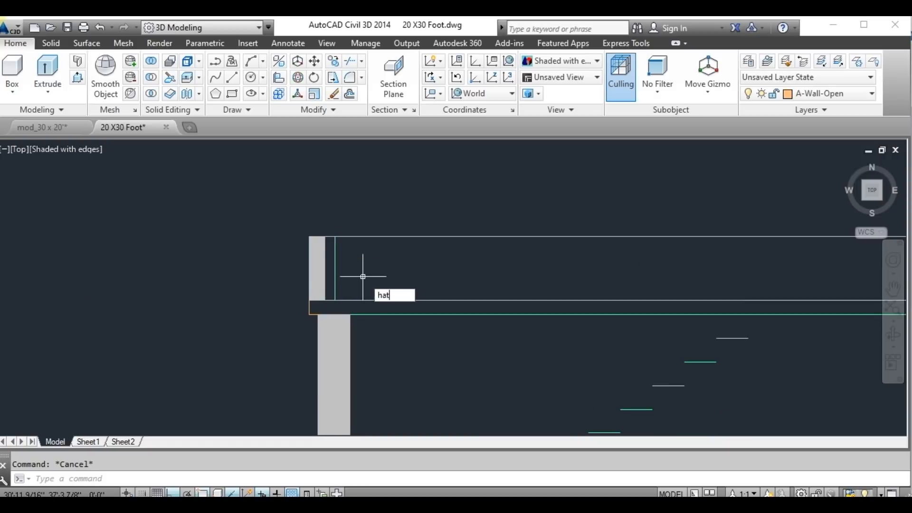
{"action": "type", "text": "ch"}
{"action": "key", "text": "Return"}
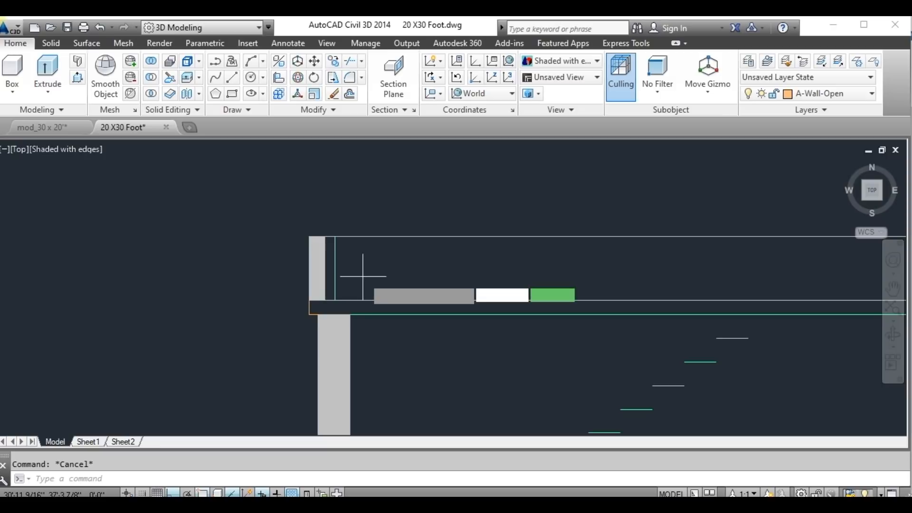
{"action": "left_click", "coordinate": [421, 258]}
{"action": "scroll", "coordinate": [427, 257], "scroll_direction": "down", "scroll_amount": 3}
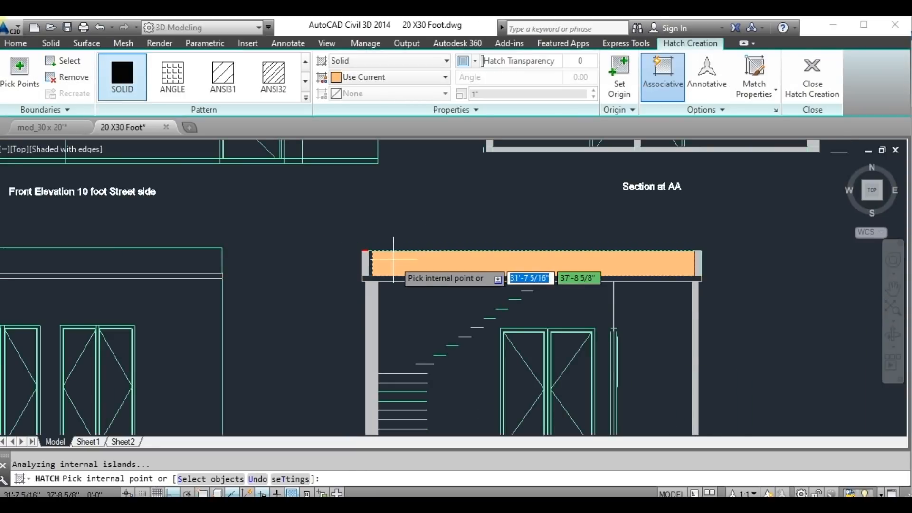
{"action": "scroll", "coordinate": [393, 259], "scroll_direction": "up", "scroll_amount": 5}
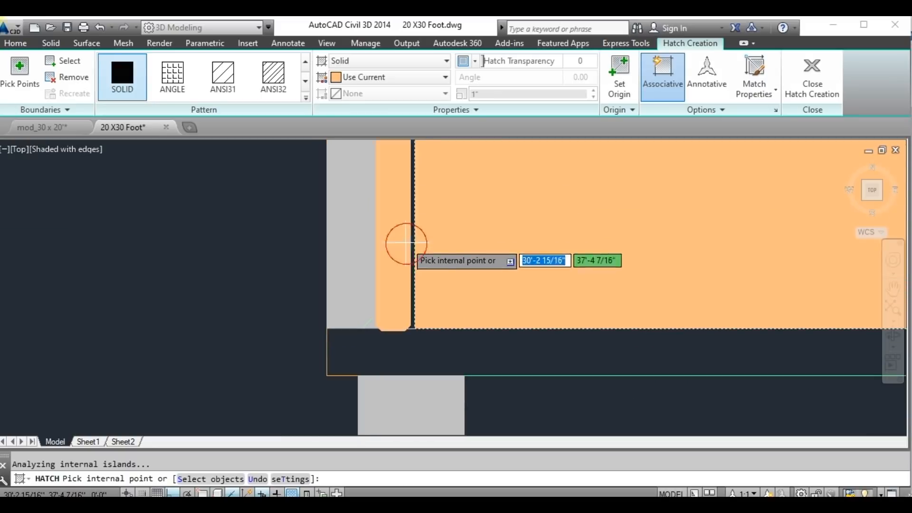
{"action": "scroll", "coordinate": [418, 242], "scroll_direction": "down", "scroll_amount": 4}
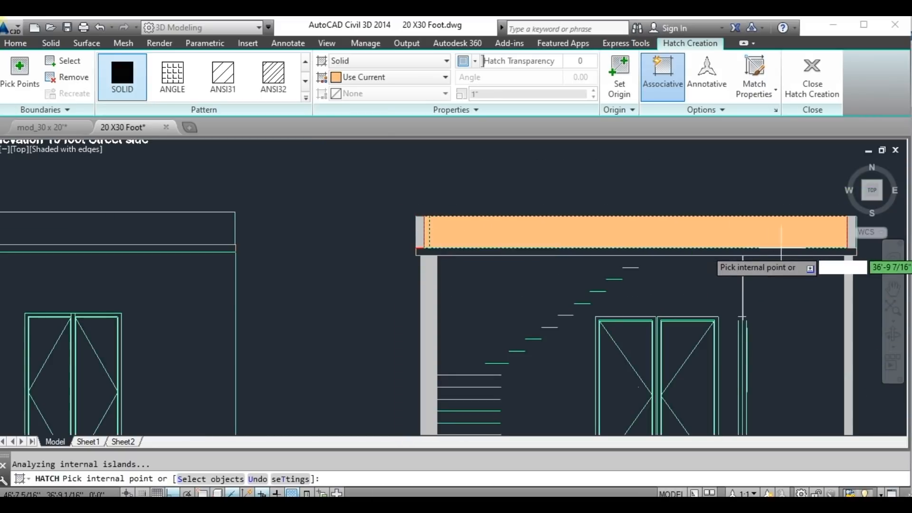
{"action": "scroll", "coordinate": [850, 243], "scroll_direction": "up", "scroll_amount": 3}
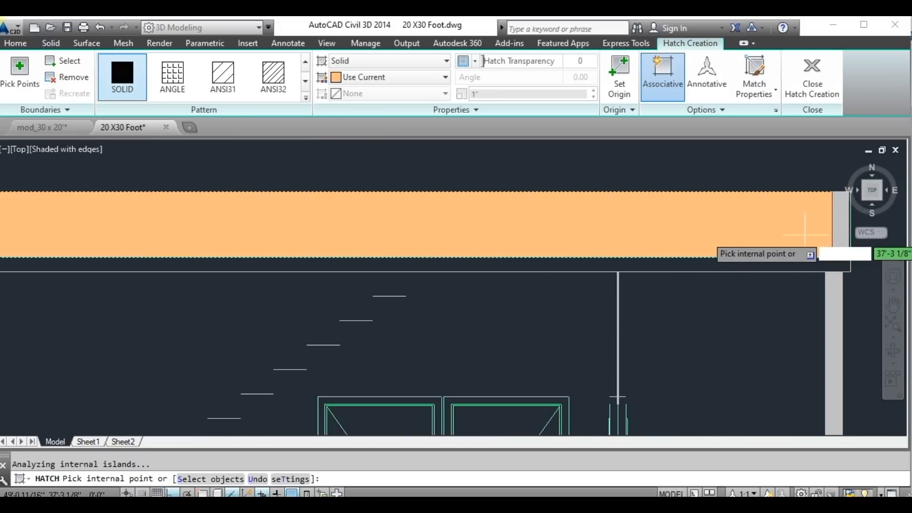
{"action": "scroll", "coordinate": [805, 234], "scroll_direction": "down", "scroll_amount": 5}
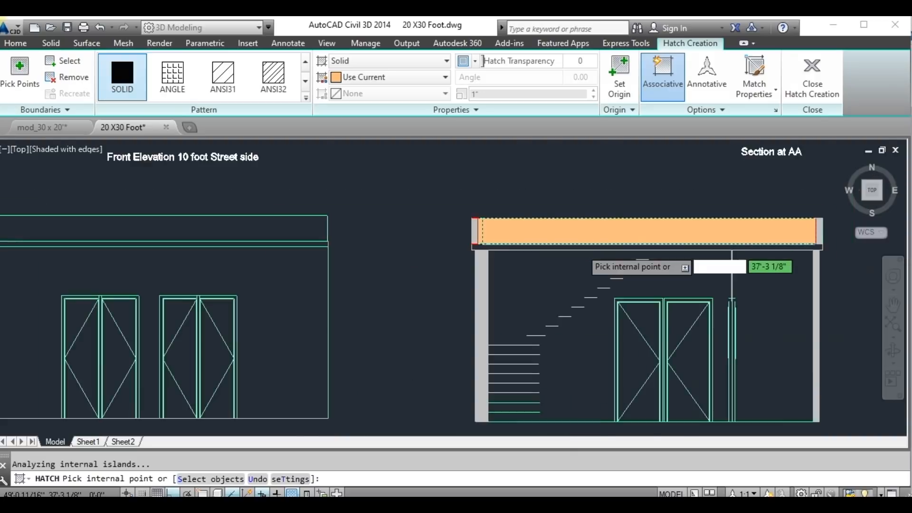
{"action": "key", "text": "Escape"}
Try to hatch the roof slab strip below the parapet in Section at BB with the SOLID pattern
{"action": "right_click", "coordinate": [570, 241]}
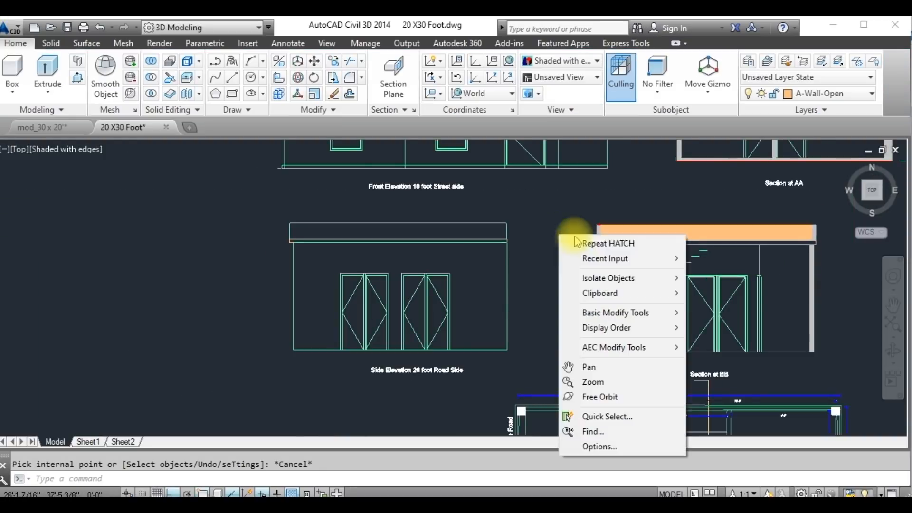
{"action": "left_click", "coordinate": [580, 240]}
{"action": "scroll", "coordinate": [615, 238], "scroll_direction": "up", "scroll_amount": 4}
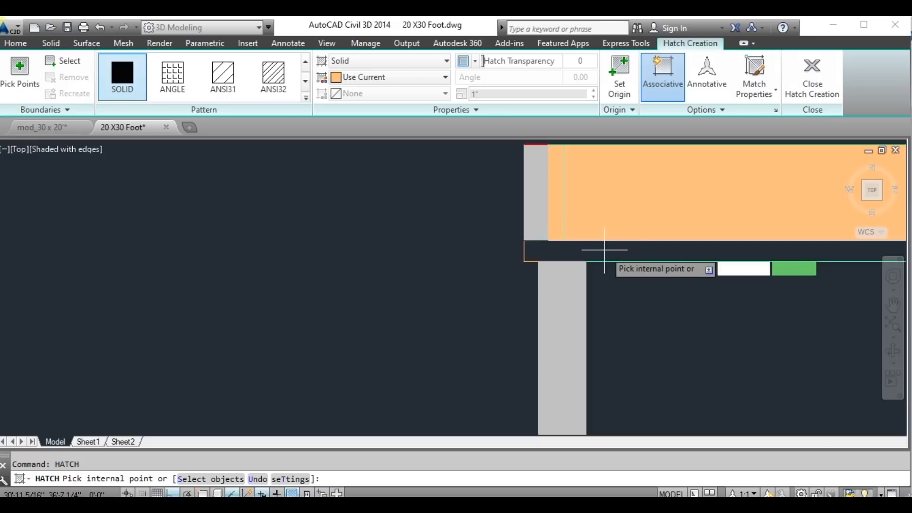
{"action": "left_click", "coordinate": [611, 258]}
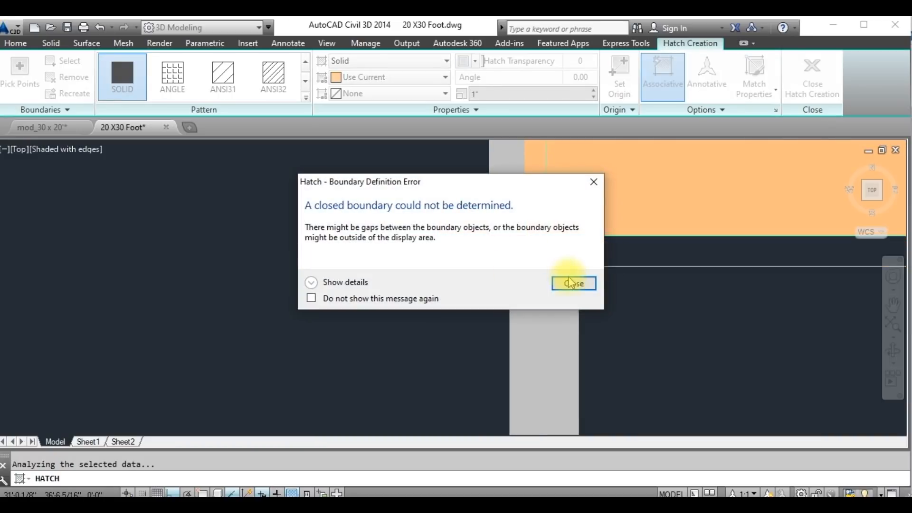
{"action": "left_click", "coordinate": [572, 283]}
{"action": "left_click", "coordinate": [511, 248]}
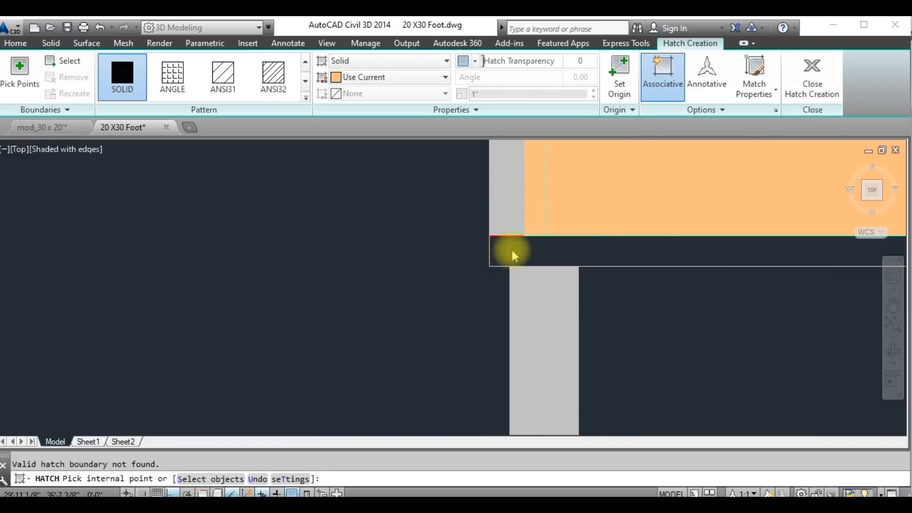
{"action": "left_click", "coordinate": [592, 182]}
{"action": "scroll", "coordinate": [312, 256], "scroll_direction": "down", "scroll_amount": 5}
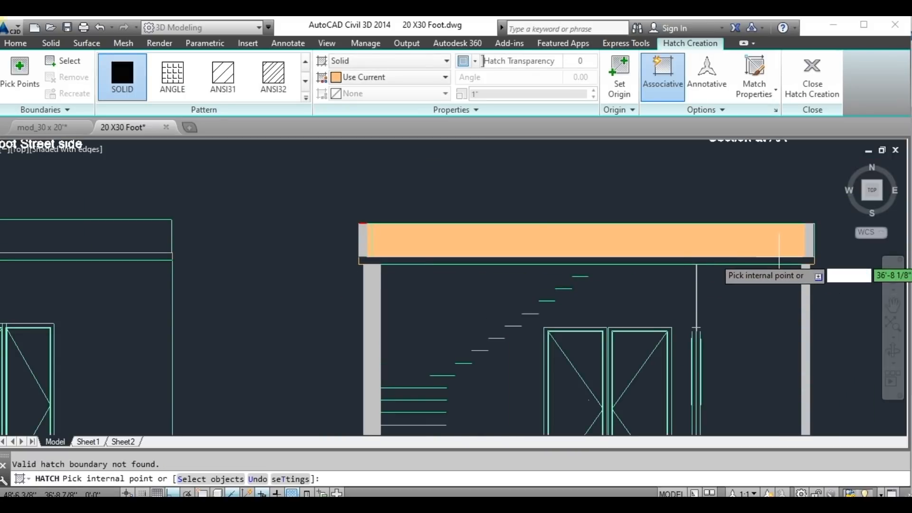
{"action": "scroll", "coordinate": [697, 328], "scroll_direction": "up", "scroll_amount": 2}
{"action": "key", "text": "Escape"}
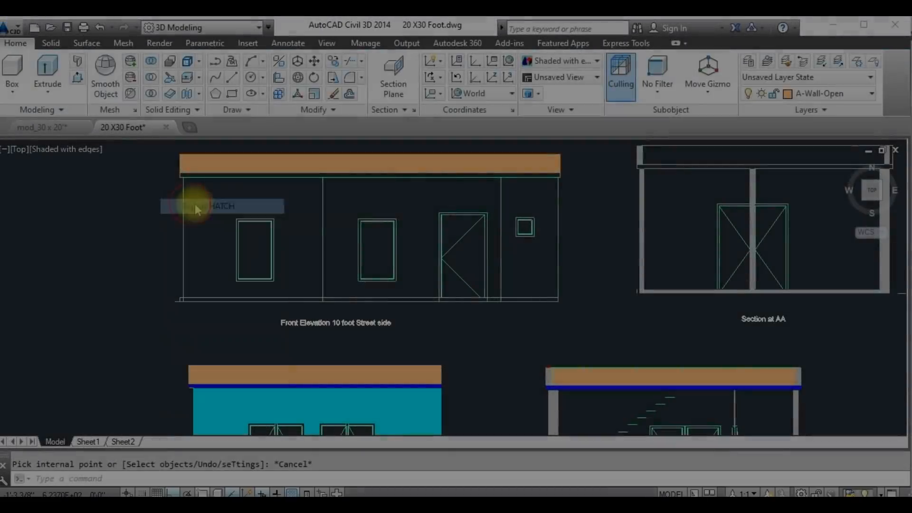
Hatch the three wall panels around the windows and door in the Front Elevation with the SOLID pattern
{"action": "key", "text": "Return"}
{"action": "left_click", "coordinate": [299, 212]}
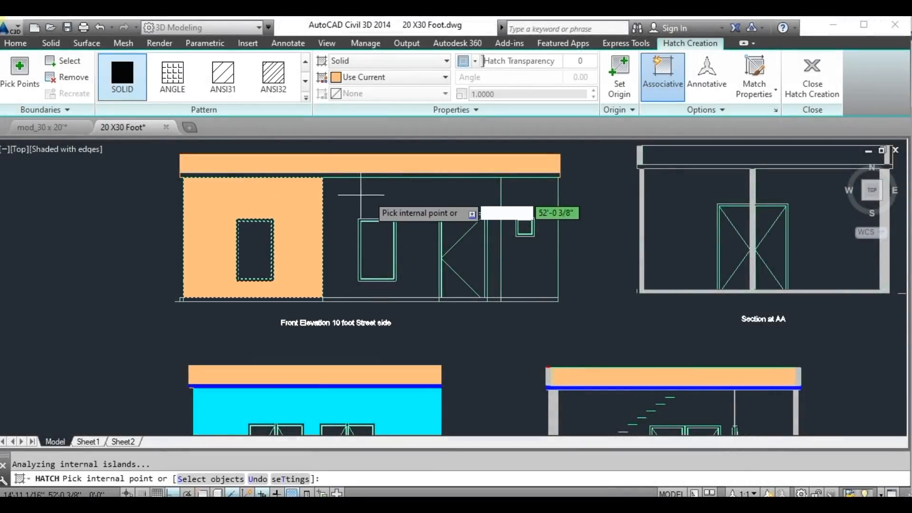
{"action": "left_click", "coordinate": [423, 198]}
{"action": "left_click", "coordinate": [538, 198]}
{"action": "key", "text": "Return"}
Hatch the roof slab strip above the Front Elevation walls with the SOLID pattern and set that hatch's color to Blue
{"action": "right_click", "coordinate": [589, 198]}
{"action": "left_click", "coordinate": [617, 209]}
{"action": "scroll", "coordinate": [538, 185], "scroll_direction": "up", "scroll_amount": 3}
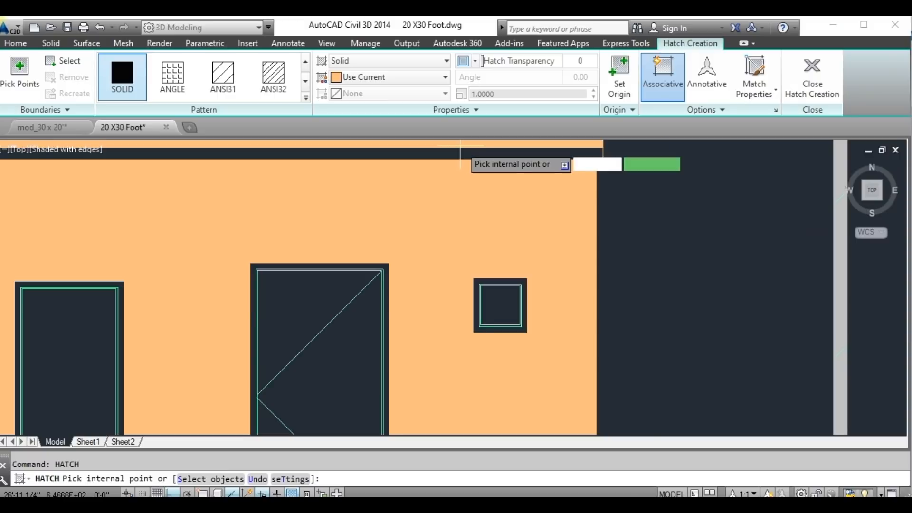
{"action": "scroll", "coordinate": [460, 146], "scroll_direction": "up", "scroll_amount": 2}
{"action": "left_click", "coordinate": [461, 152]}
{"action": "key", "text": "Return"}
{"action": "left_click", "coordinate": [493, 160]}
{"action": "left_click", "coordinate": [377, 79]}
{"action": "left_click", "coordinate": [357, 195]}
{"action": "key", "text": "Escape"}
{"action": "scroll", "coordinate": [400, 215], "scroll_direction": "down", "scroll_amount": 5}
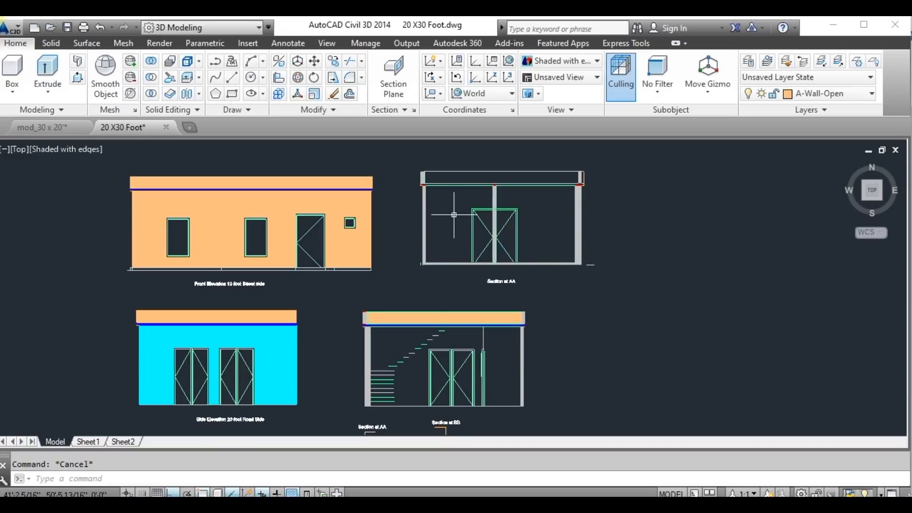
{"action": "scroll", "coordinate": [454, 214], "scroll_direction": "down", "scroll_amount": 5}
{"action": "scroll", "coordinate": [405, 171], "scroll_direction": "up", "scroll_amount": 3}
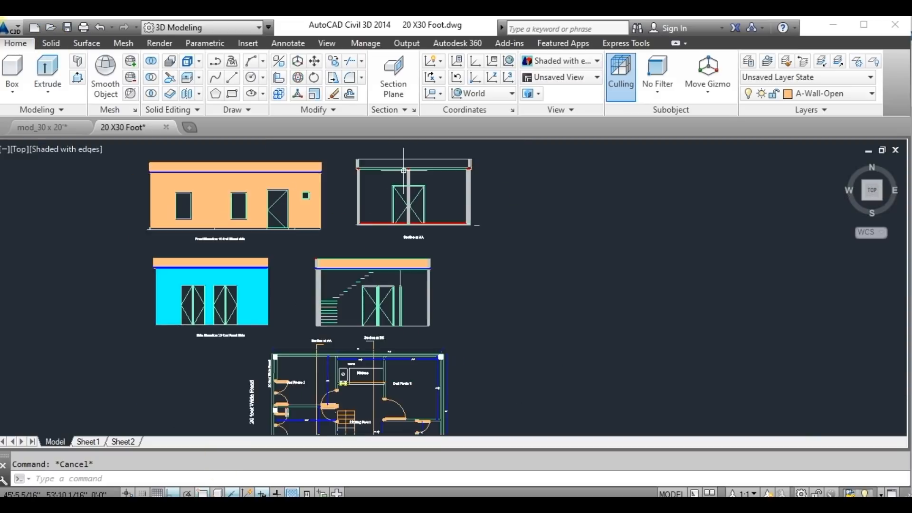
{"action": "type", "text": "HAT"}
{"action": "key", "text": "Escape"}
Set the color of the Front Elevation wall hatch to Cyan
{"action": "scroll", "coordinate": [440, 266], "scroll_direction": "up", "scroll_amount": 4}
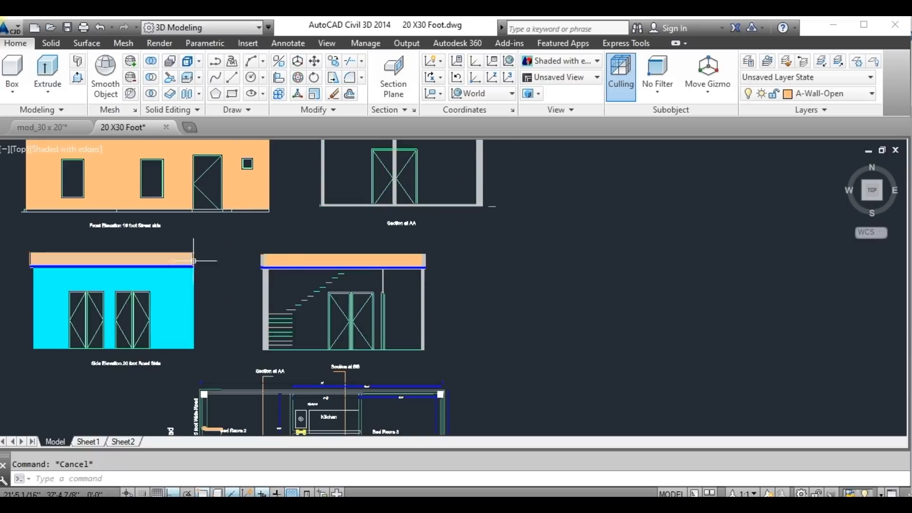
{"action": "scroll", "coordinate": [195, 261], "scroll_direction": "up", "scroll_amount": 6}
{"action": "scroll", "coordinate": [349, 262], "scroll_direction": "down", "scroll_amount": 10}
{"action": "scroll", "coordinate": [333, 233], "scroll_direction": "up", "scroll_amount": 3}
{"action": "left_click", "coordinate": [275, 209]}
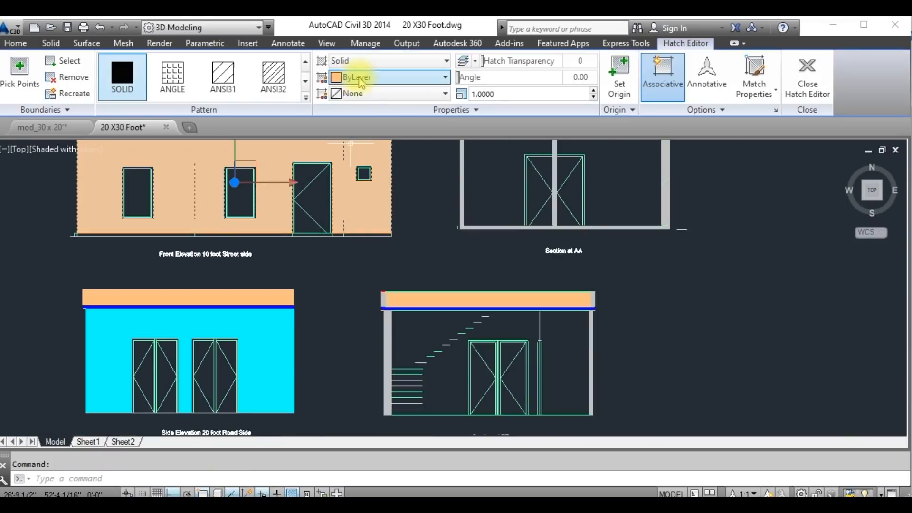
{"action": "left_click", "coordinate": [389, 77]}
{"action": "left_click", "coordinate": [356, 180]}
Change the wall hatches of both the Front Elevation and the Side Elevation to the AR-B816C brick pattern
{"action": "scroll", "coordinate": [340, 291], "scroll_direction": "down", "scroll_amount": 2}
{"action": "left_click", "coordinate": [289, 326]}
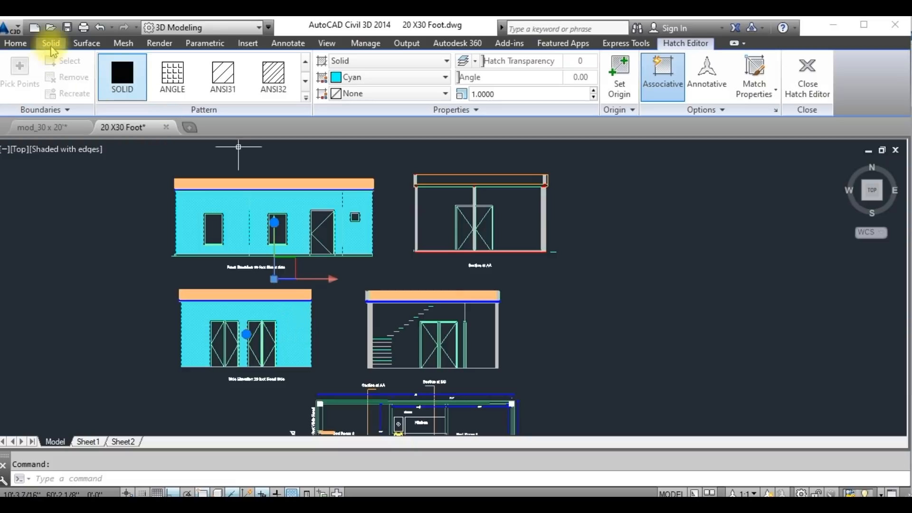
{"action": "left_click", "coordinate": [306, 81]}
{"action": "left_click", "coordinate": [305, 82]}
{"action": "left_click", "coordinate": [282, 78]}
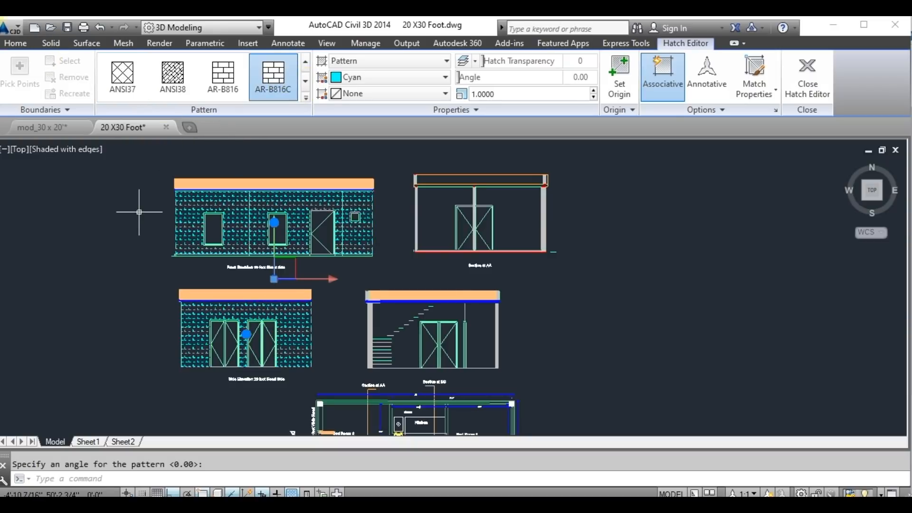
{"action": "key", "text": "Escape"}
Set the color of the brick wall hatches in the Front and Side Elevations to ByLayer
{"action": "scroll", "coordinate": [276, 221], "scroll_direction": "up", "scroll_amount": 6}
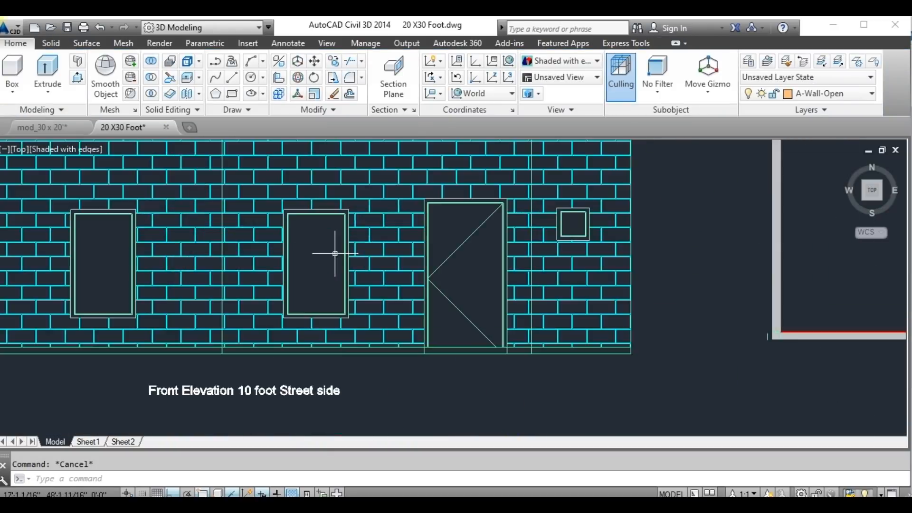
{"action": "scroll", "coordinate": [308, 246], "scroll_direction": "down", "scroll_amount": 5}
{"action": "left_click", "coordinate": [335, 389]}
{"action": "left_click", "coordinate": [409, 258]}
{"action": "left_click", "coordinate": [413, 276]}
{"action": "left_click", "coordinate": [421, 267]}
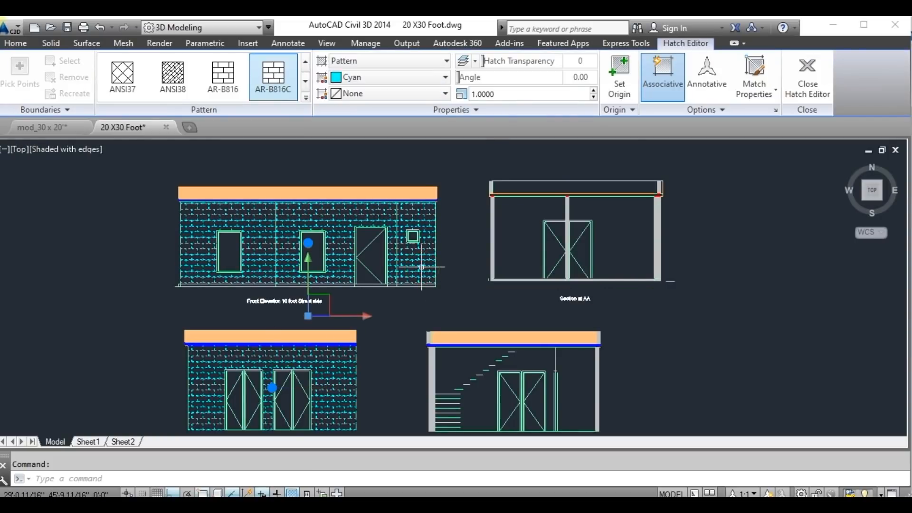
{"action": "left_click", "coordinate": [385, 77]}
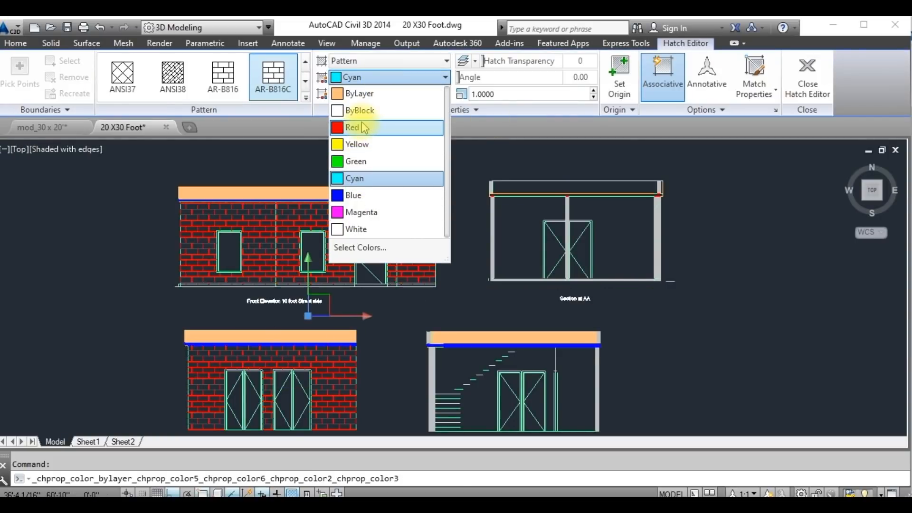
{"action": "left_click", "coordinate": [361, 93]}
{"action": "key", "text": "Escape"}
{"action": "scroll", "coordinate": [125, 248], "scroll_direction": "down", "scroll_amount": 2}
{"action": "scroll", "coordinate": [242, 316], "scroll_direction": "up", "scroll_amount": 3}
{"action": "scroll", "coordinate": [261, 271], "scroll_direction": "down", "scroll_amount": 2}
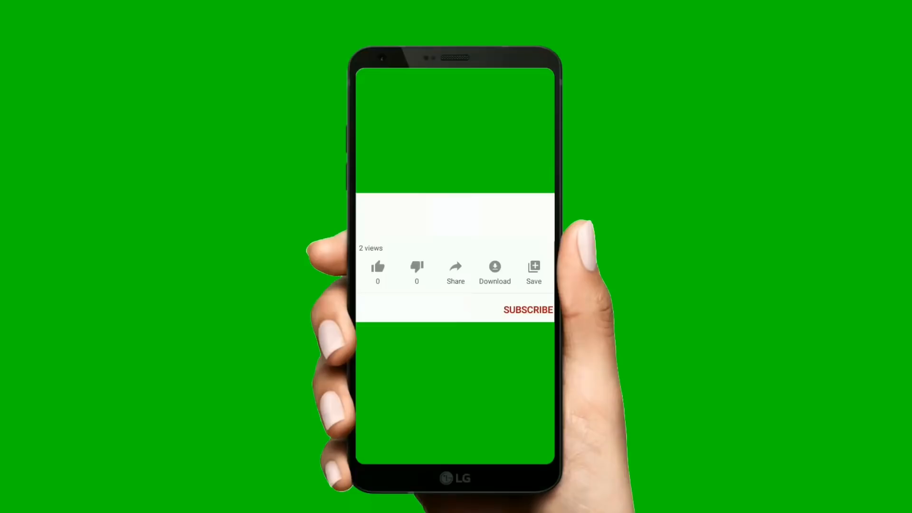